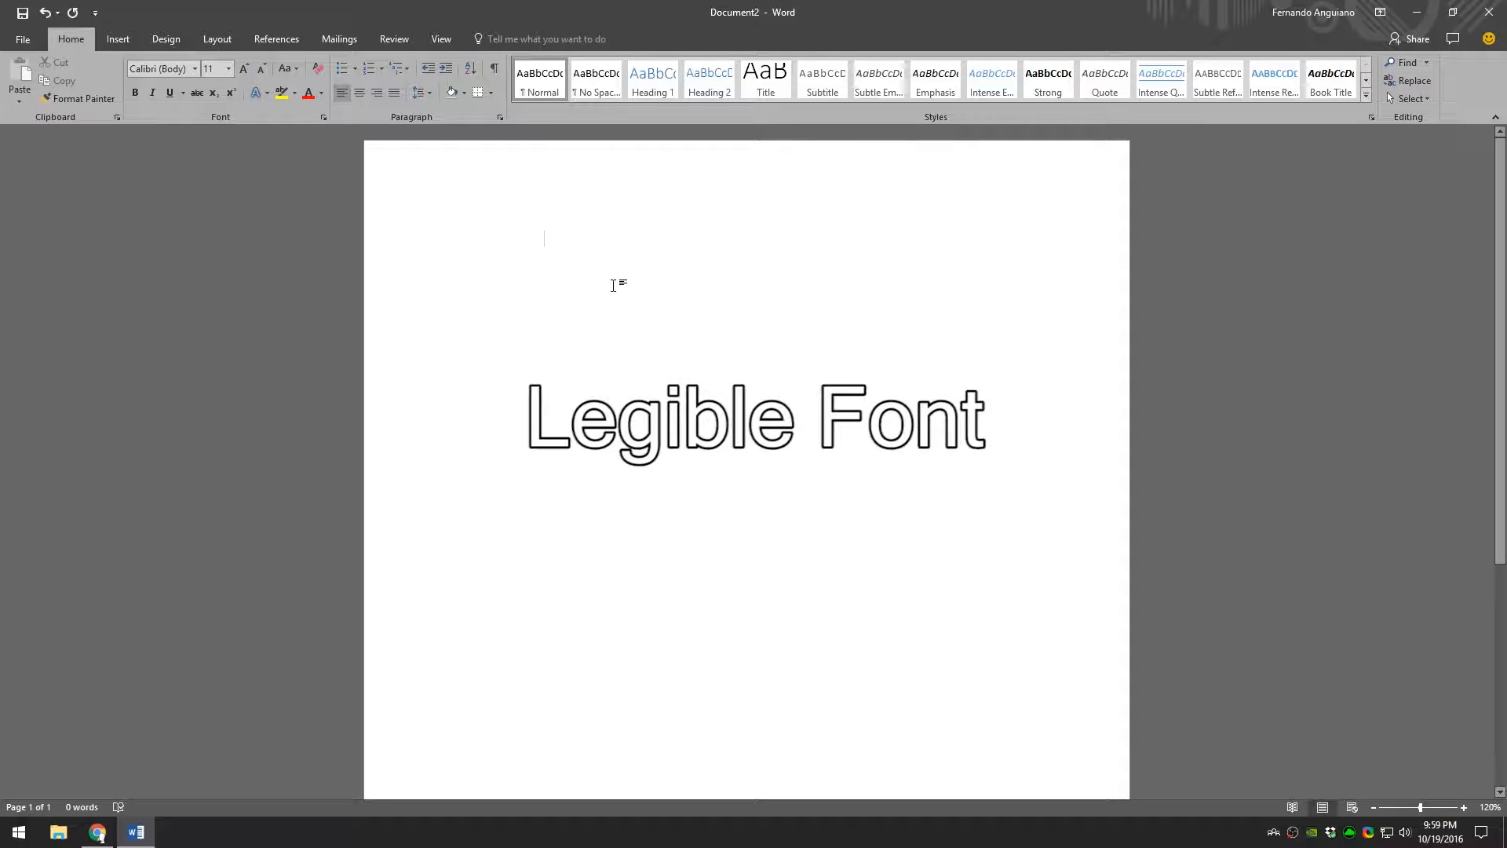
Set the font to Times New Roman at 12 pt and type the sample words 'The end'.
left_click(163, 69)
type("Times New Ro")
key("Return")
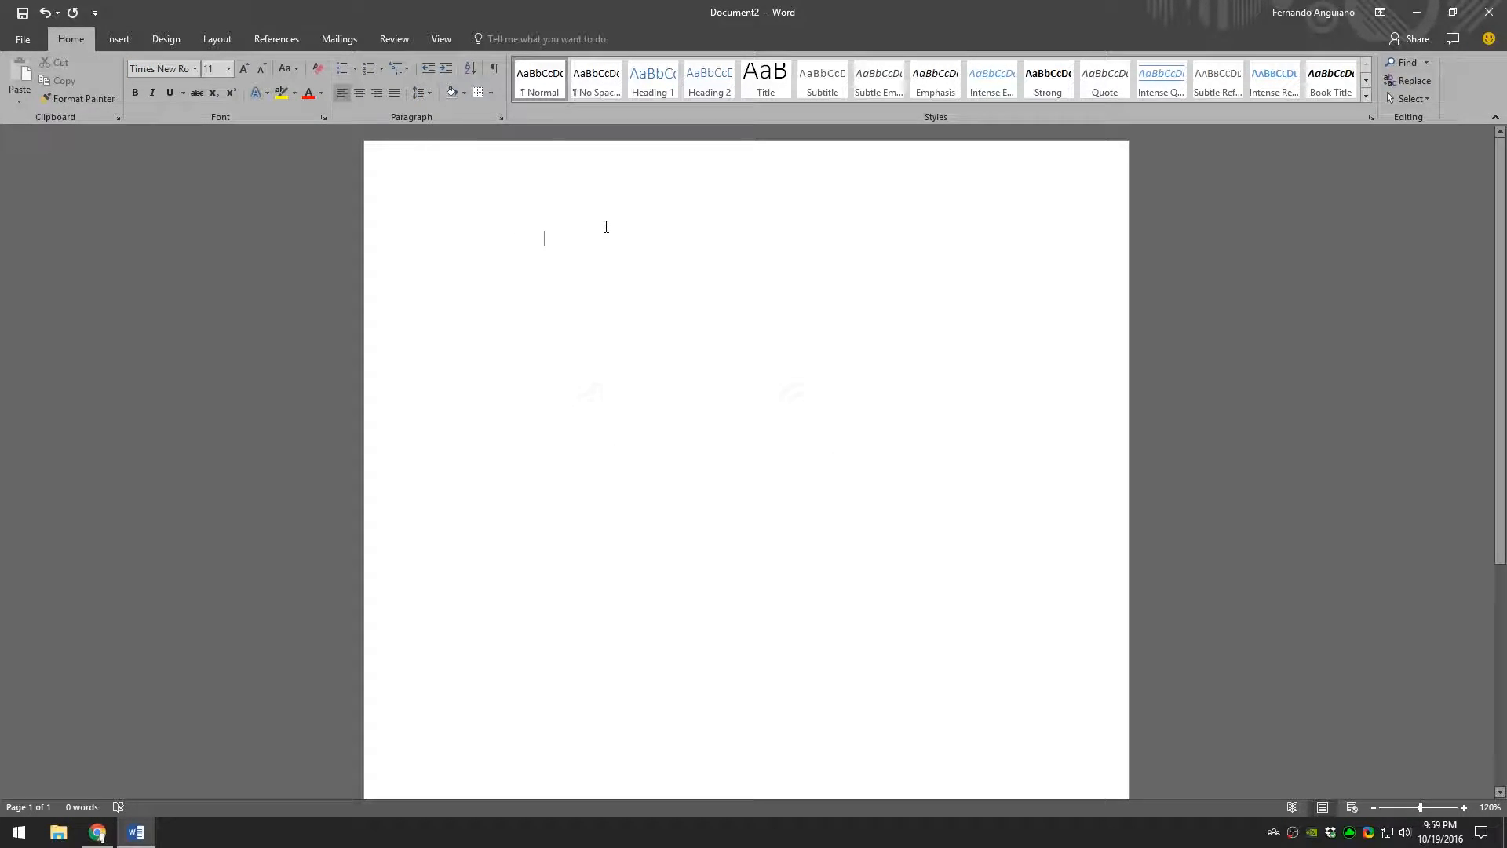
left_click(209, 69)
type("12")
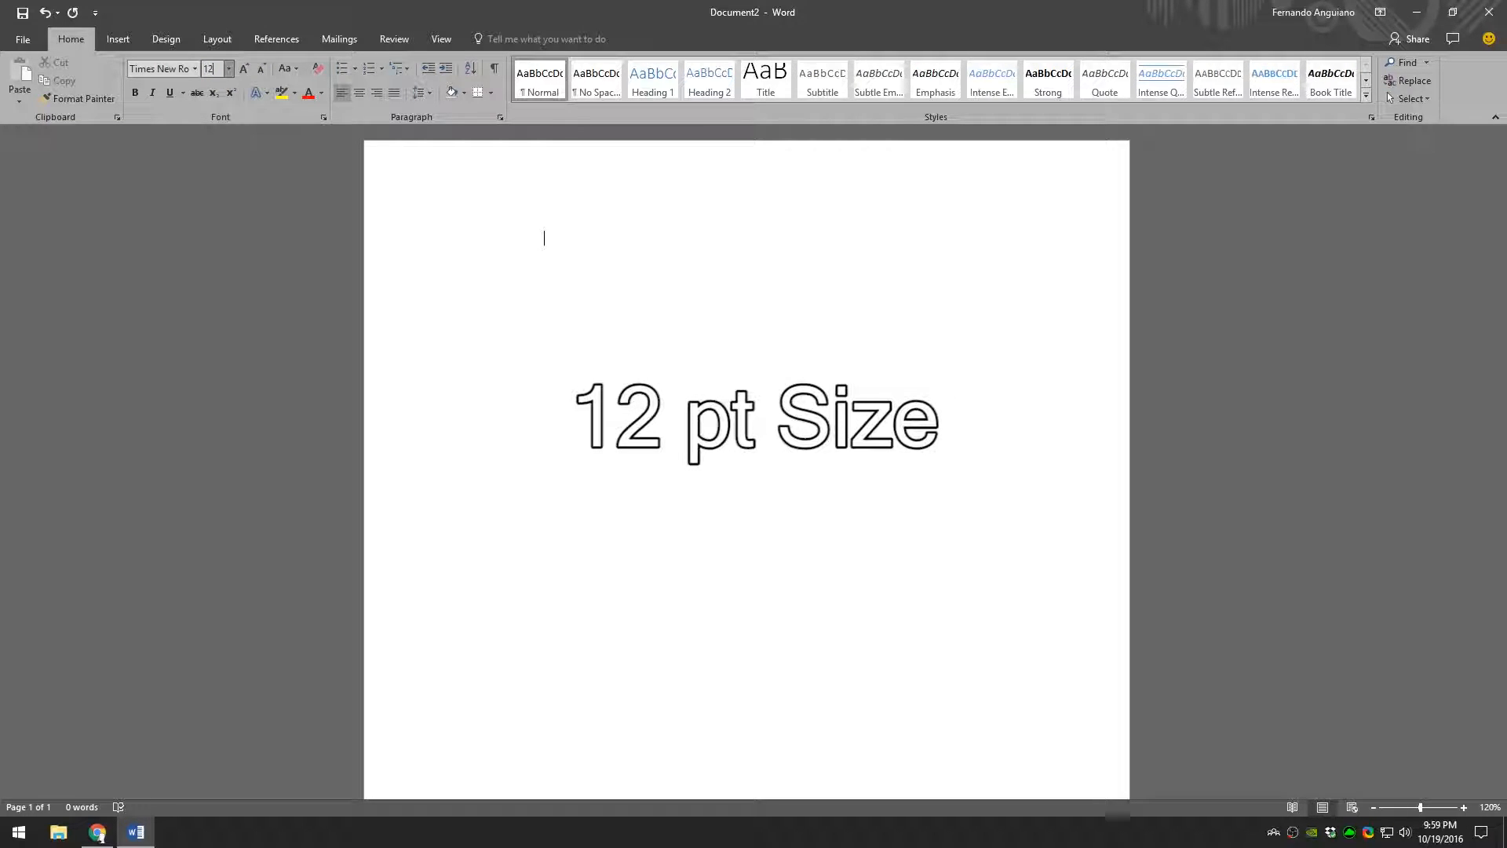
key("Return")
type("The ")
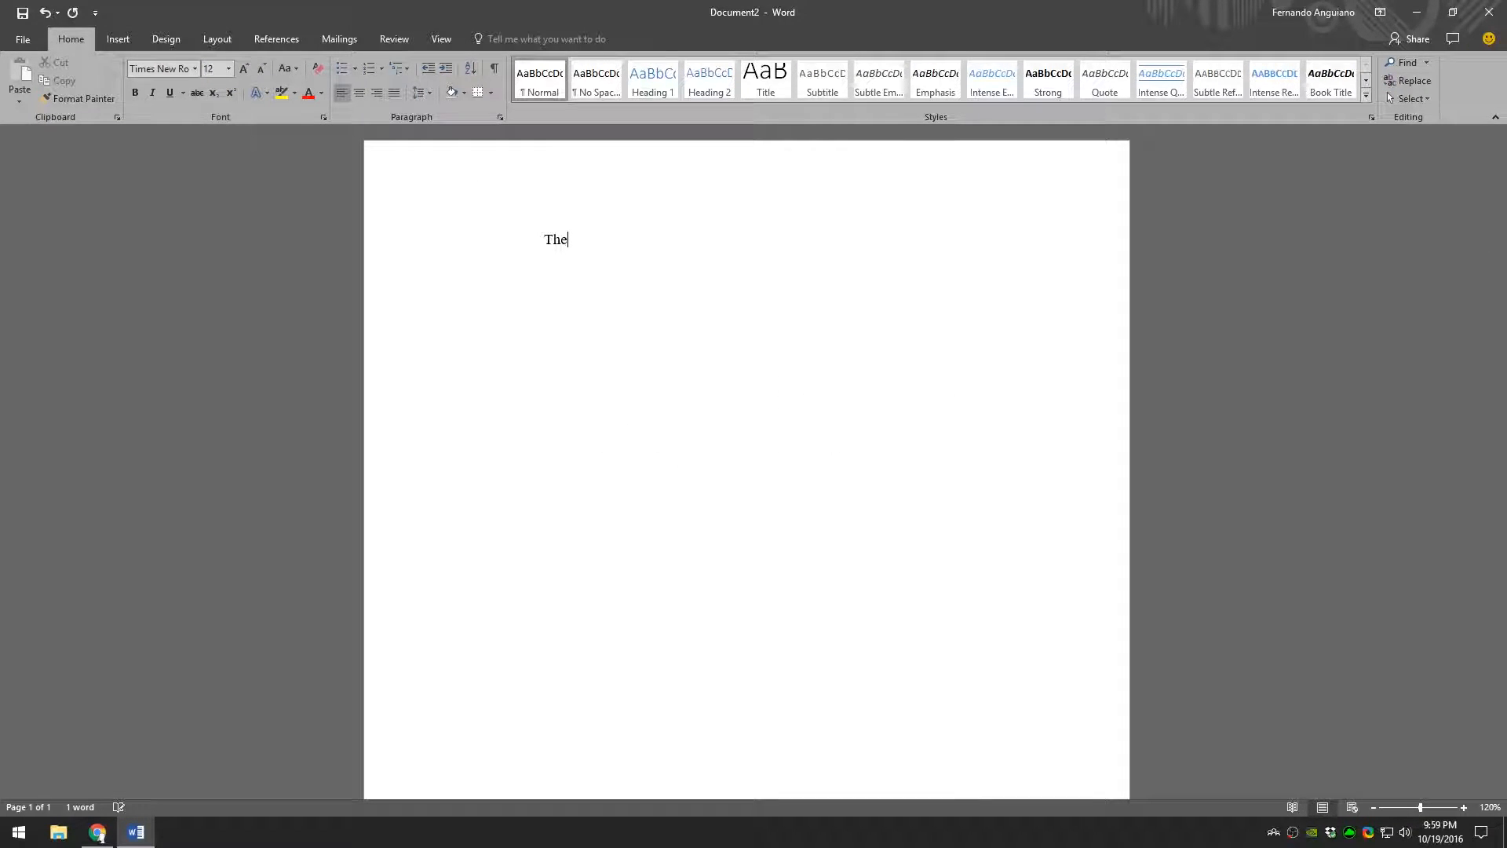
type("end")
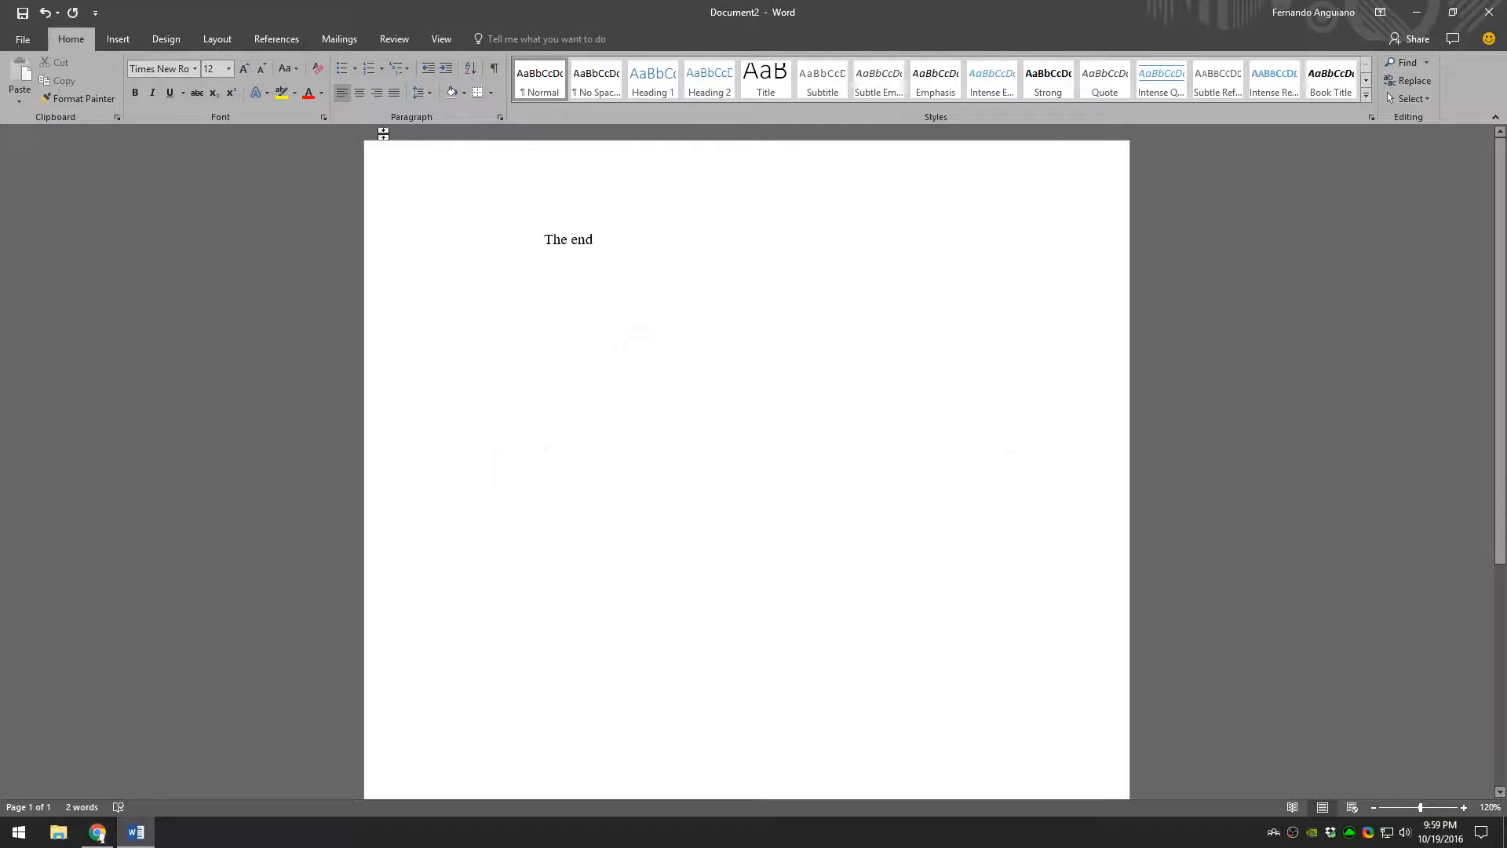
Apply the Normal margin preset of 1 inch on every side, then go back to Home.
left_click(220, 45)
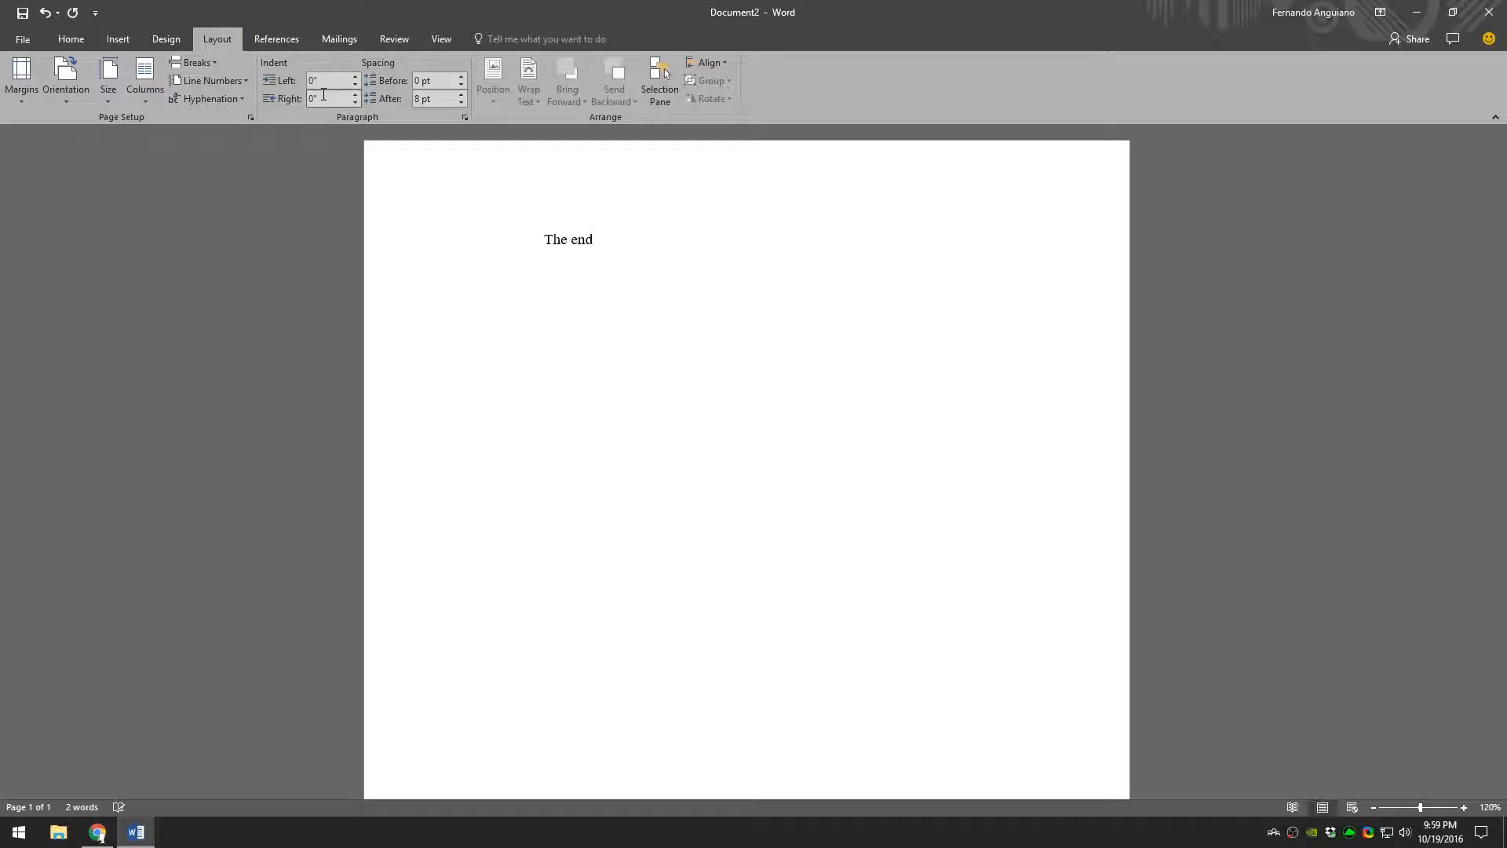
left_click(31, 92)
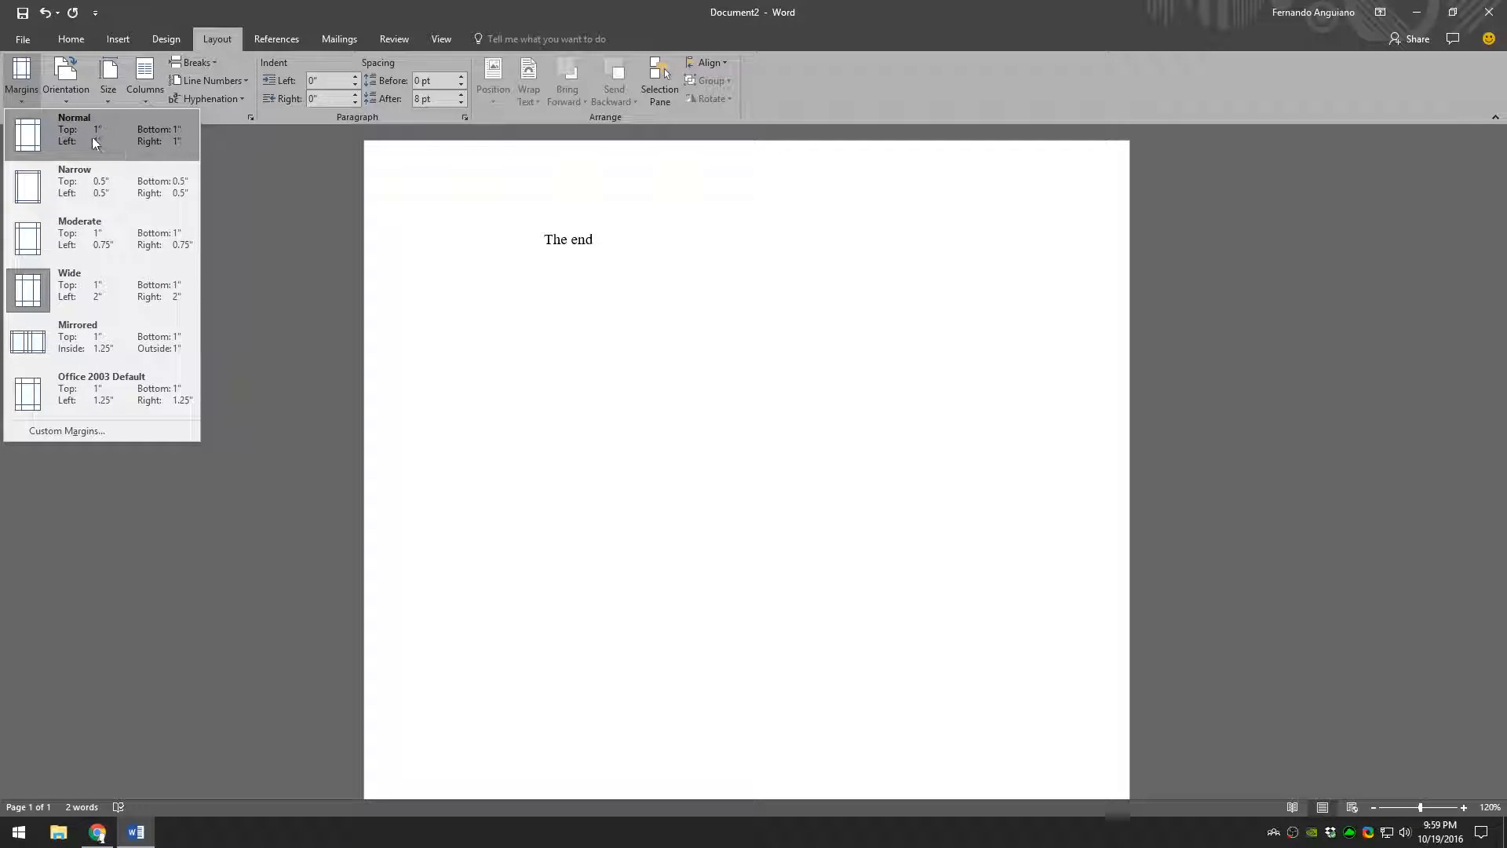
left_click(157, 138)
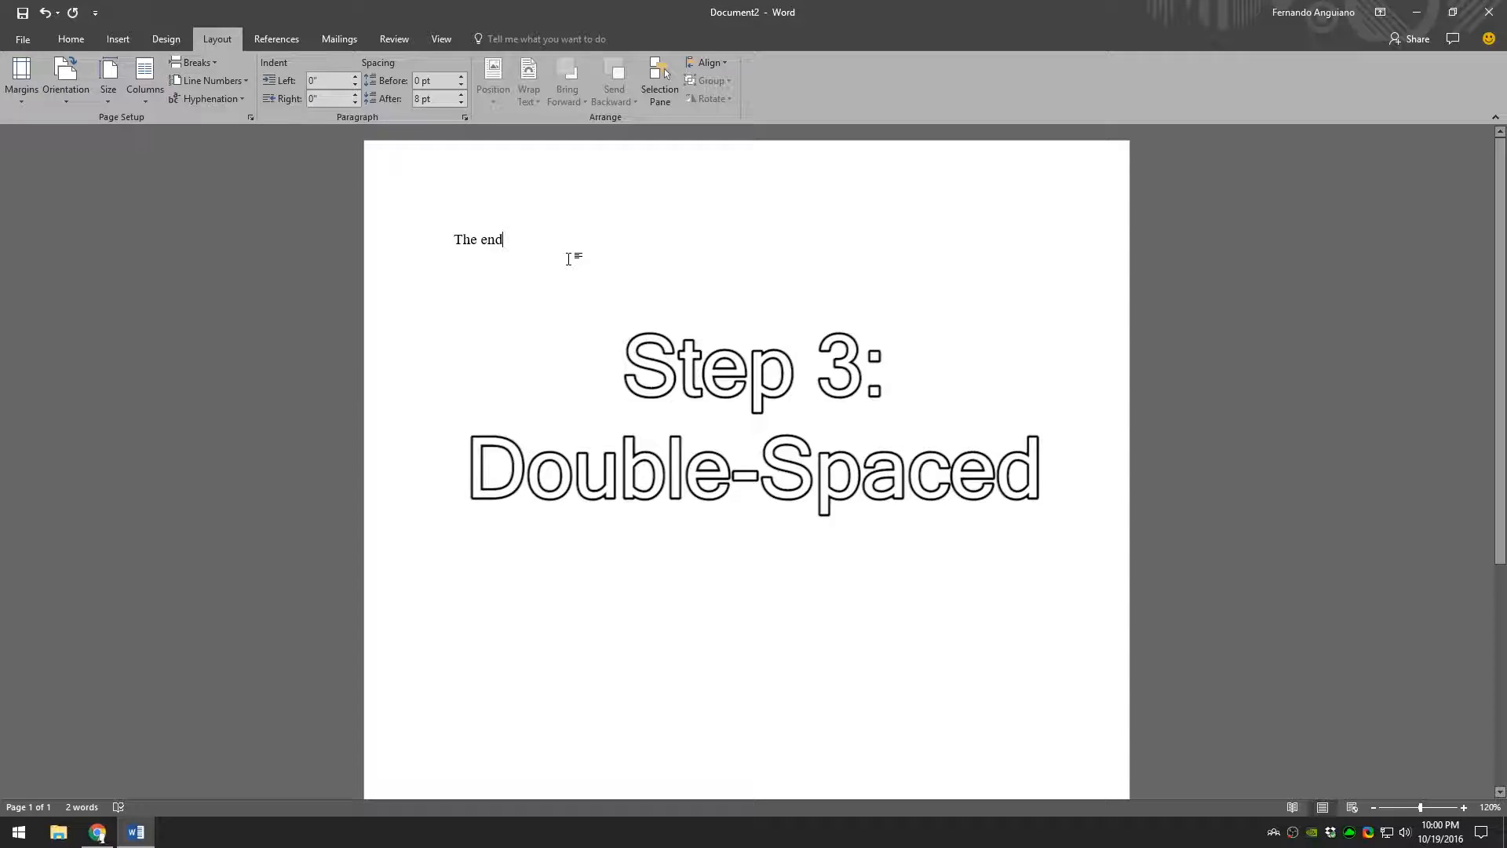
left_click(70, 39)
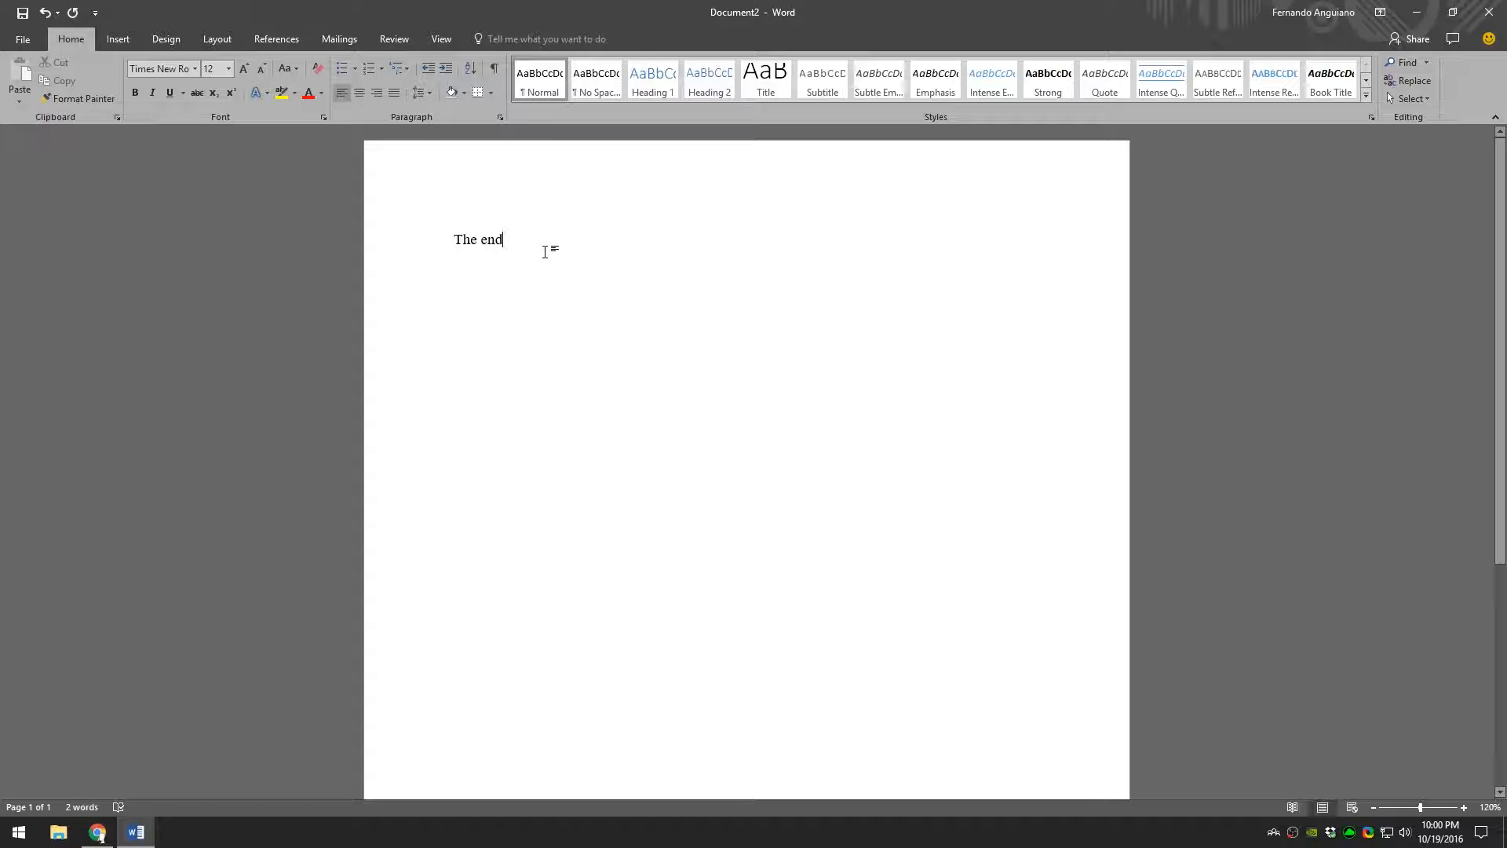
Select all the document text and set its line spacing to 2.0.
key("ctrl+a")
left_click(421, 93)
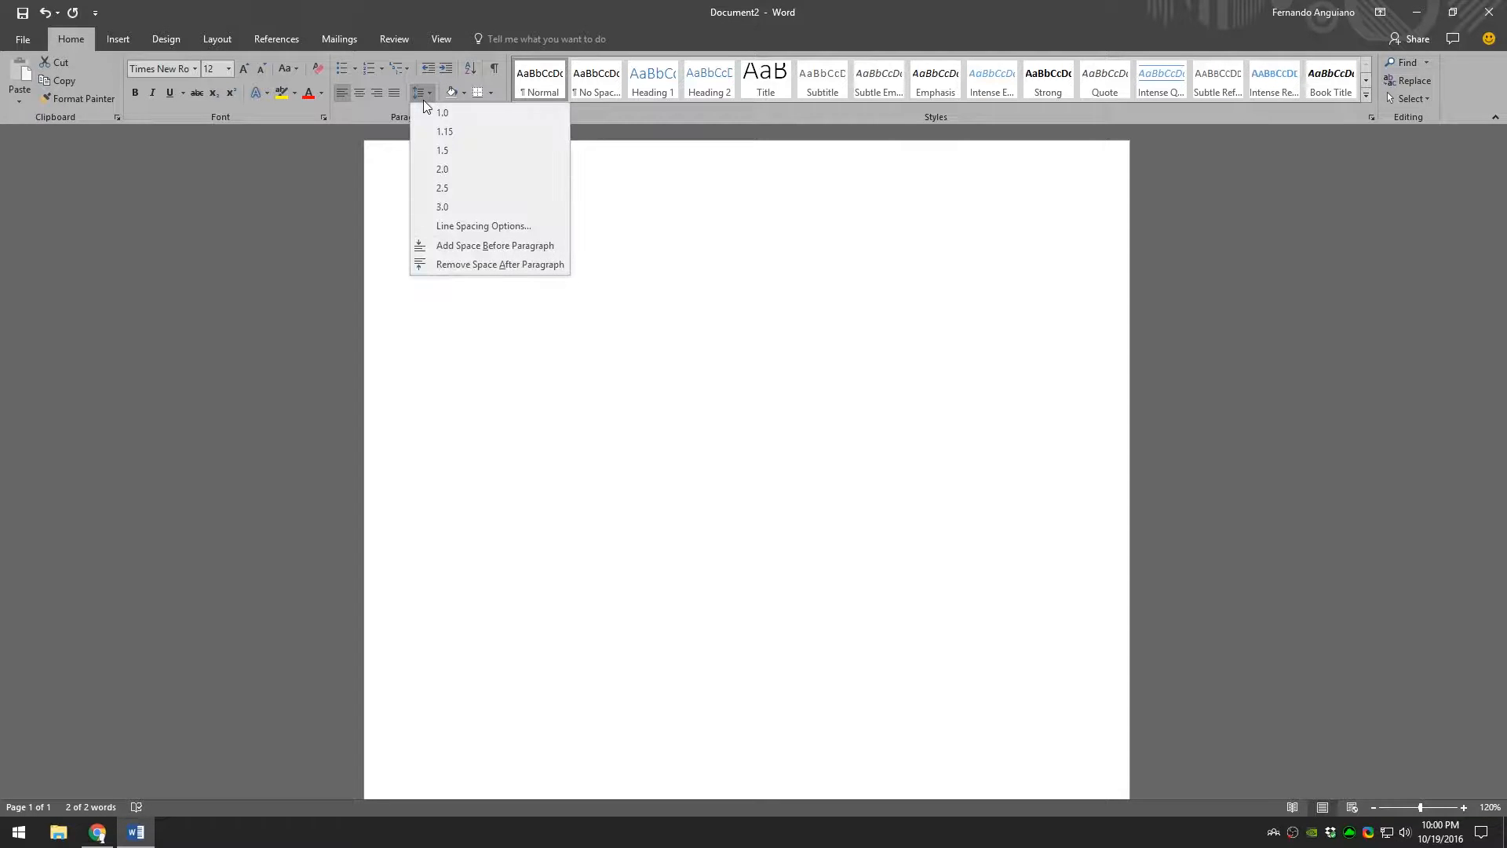
left_click(461, 168)
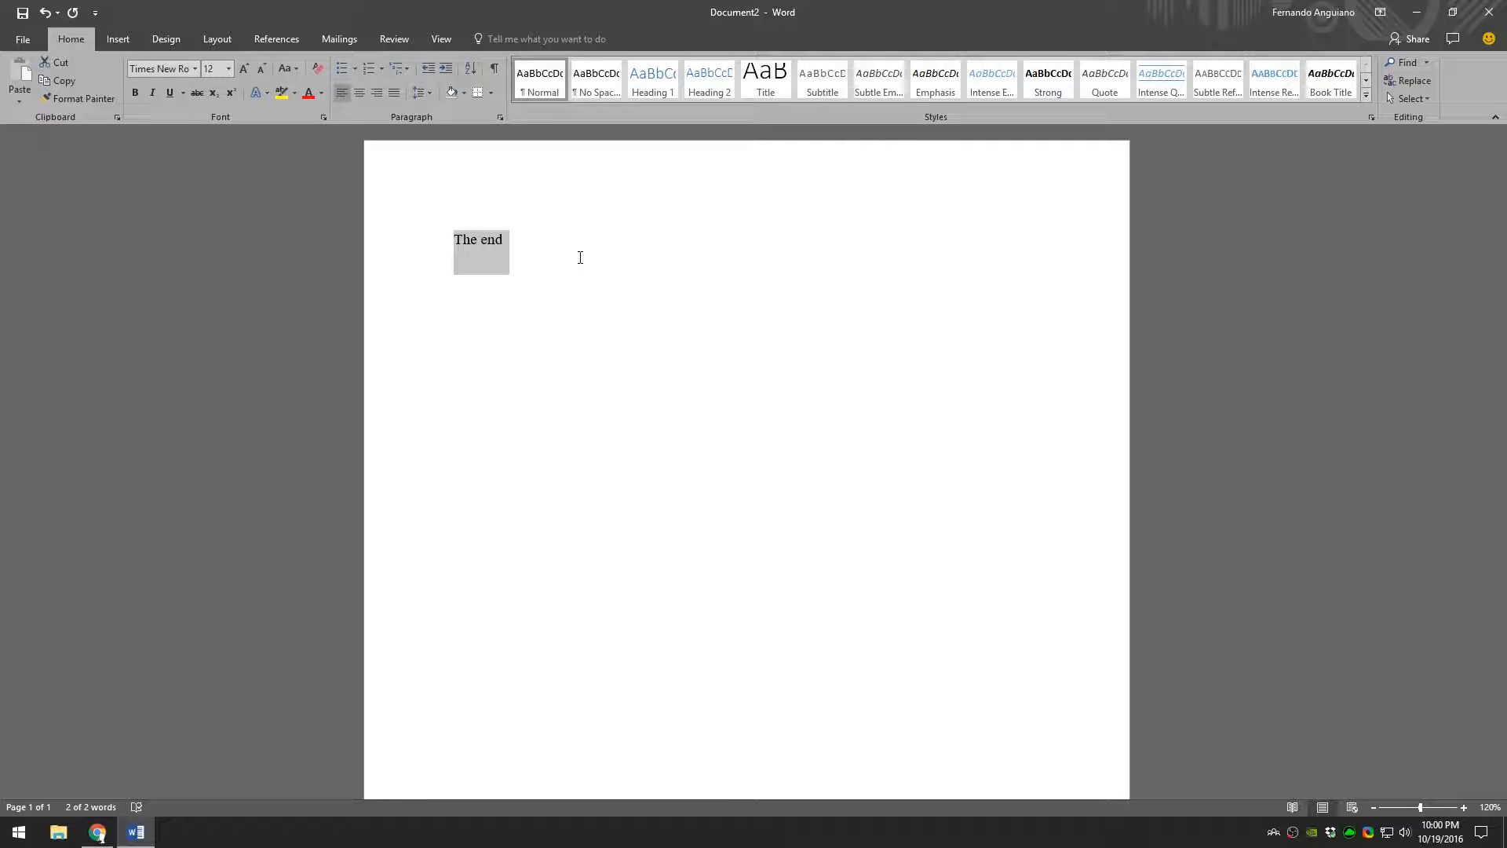
Type the heading lines: student's name and teacher's name, Tech Film, and 20 October 2016.
type("Fer")
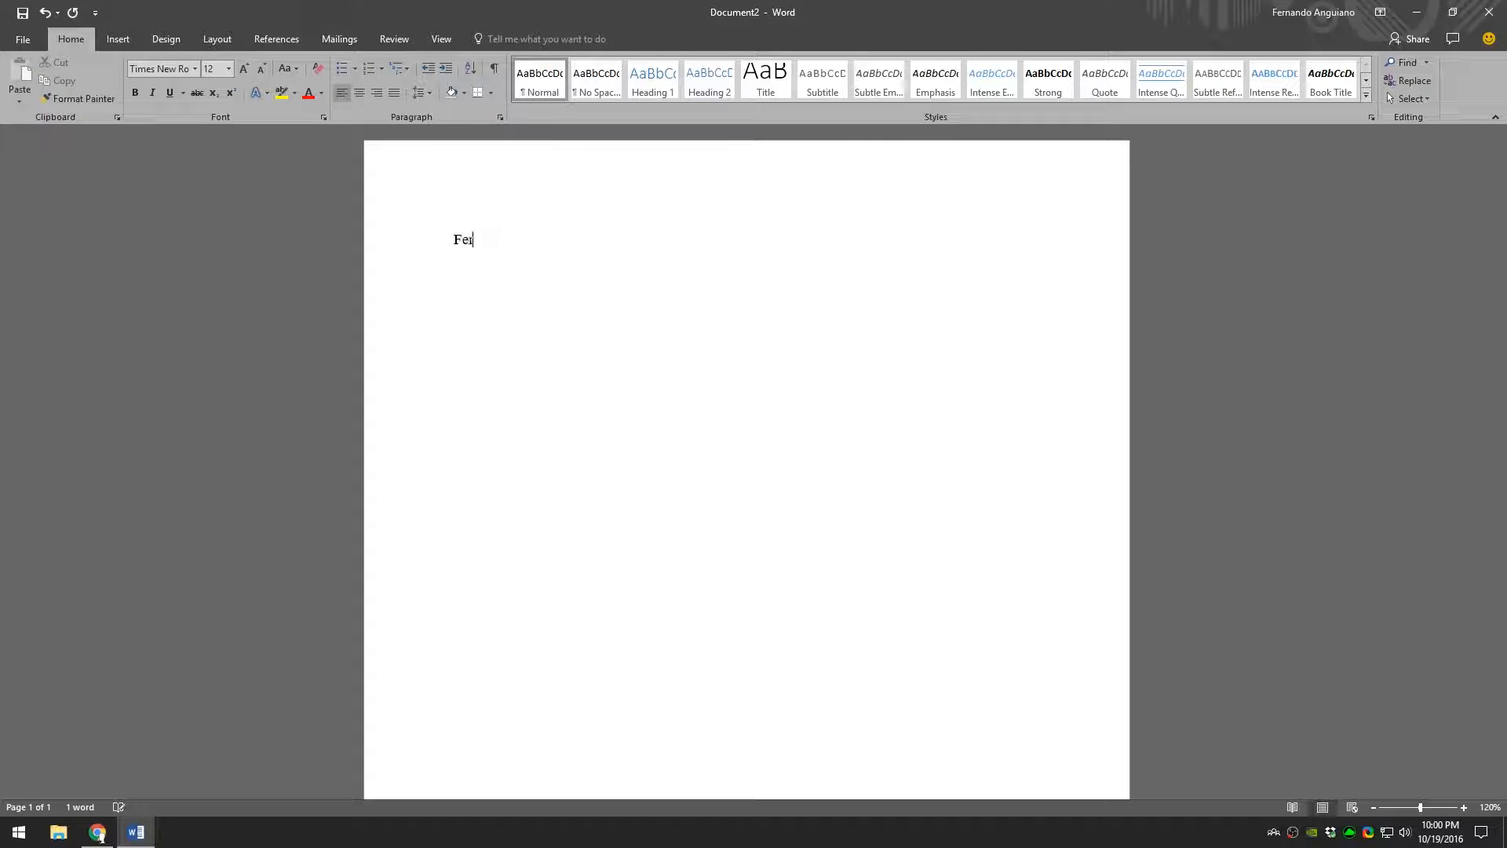
type("nando Anguiano ")
type("Mr. Gum")
type("m")
key("Return")
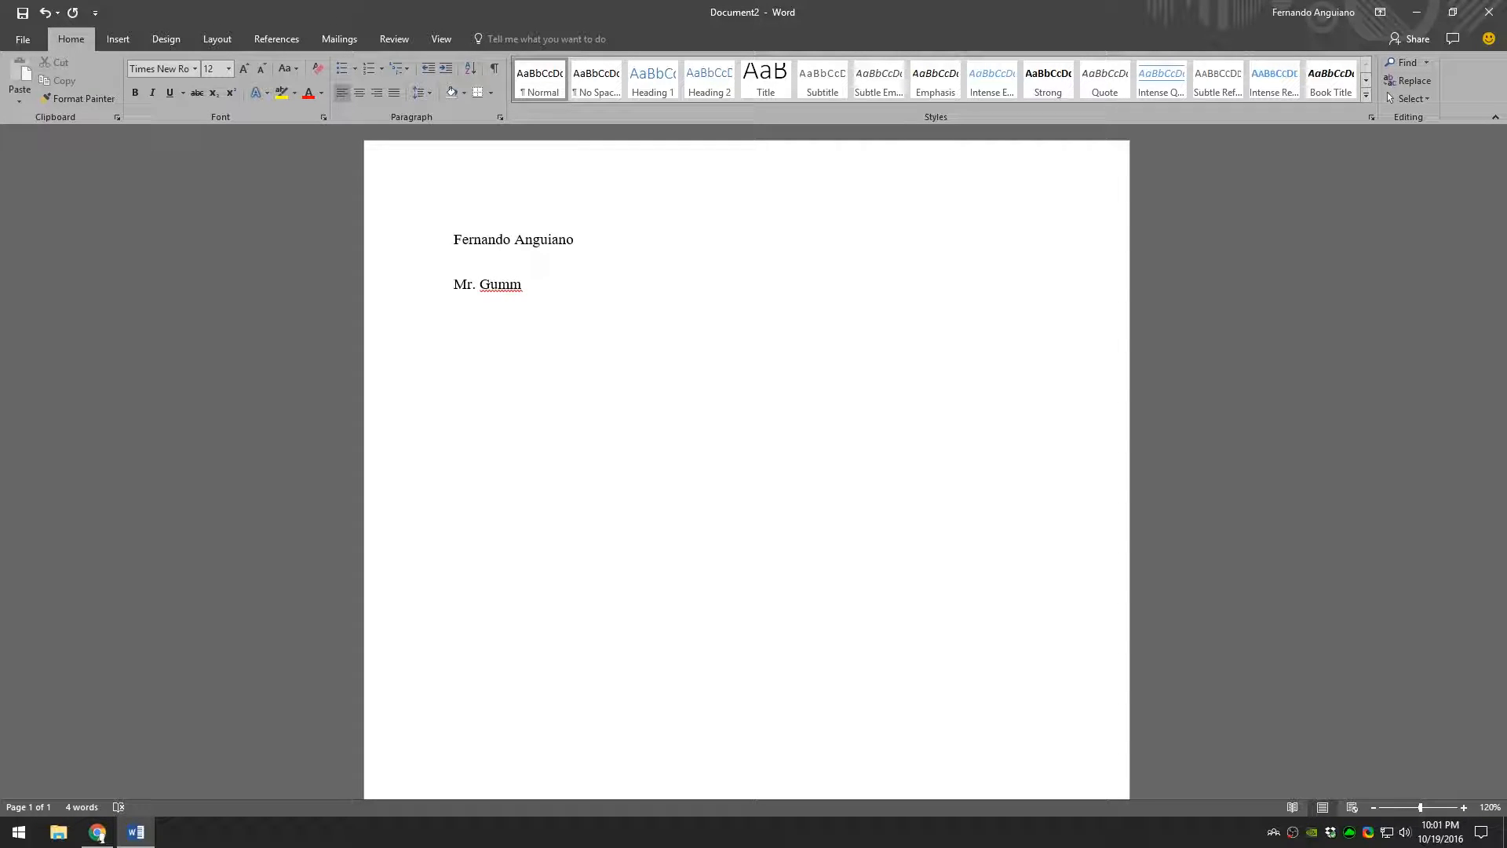
type("Tech Film")
key("Return")
type("20 Octobe")
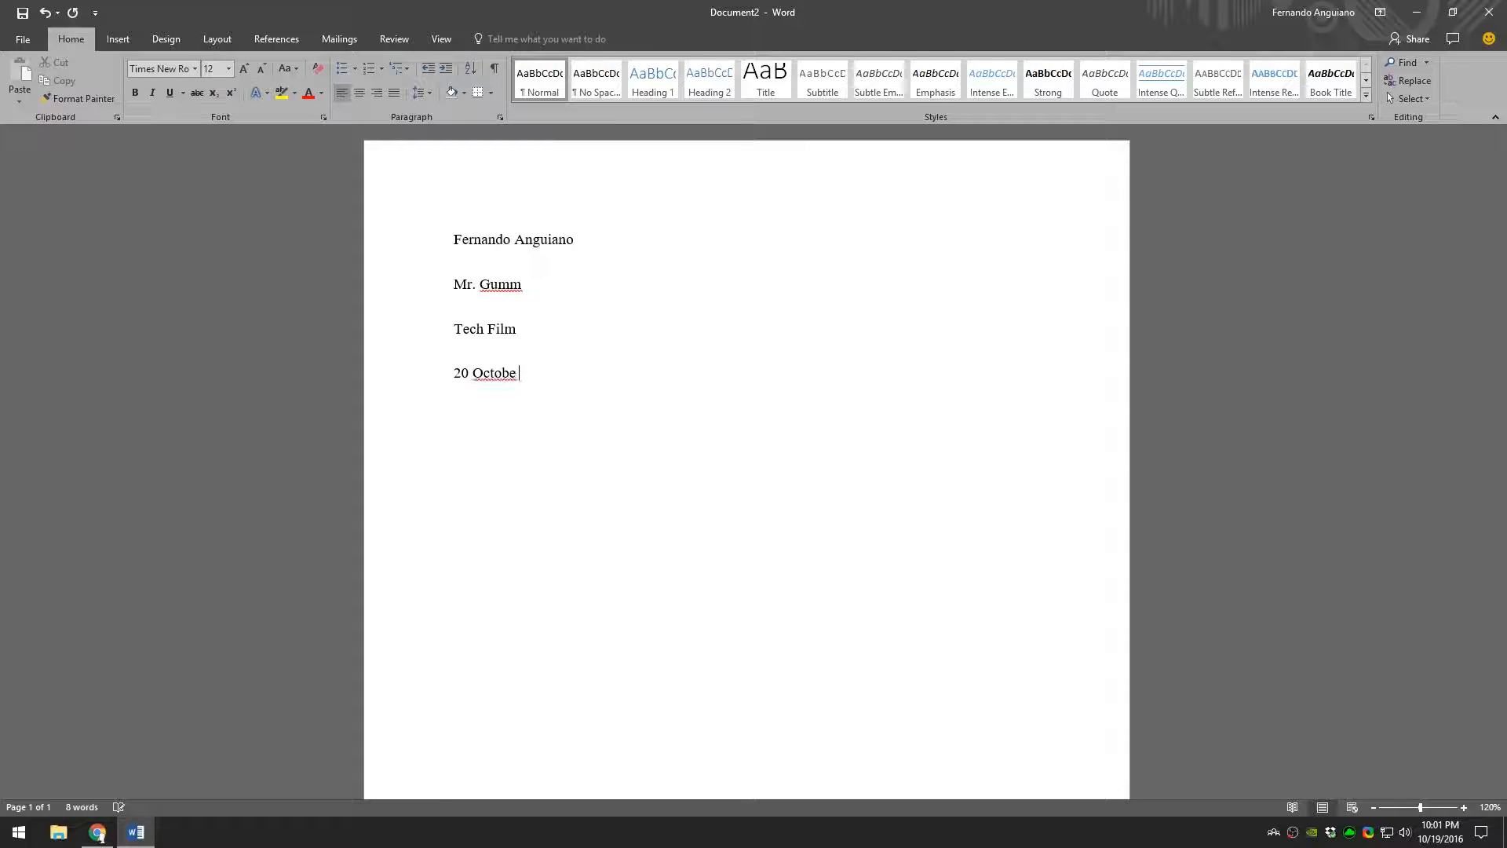
type("r 2016")
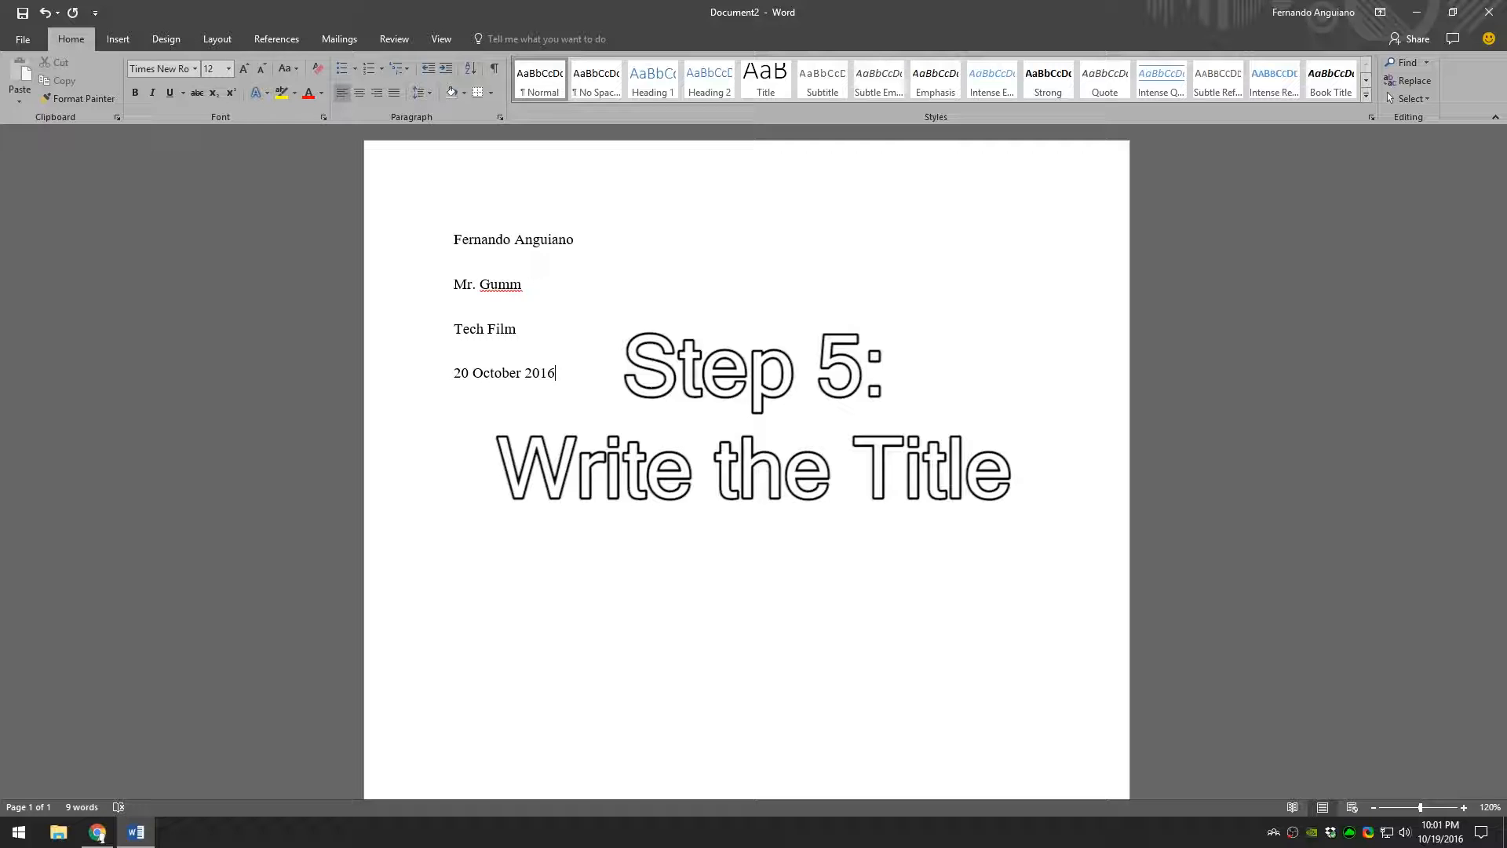
key("Return")
Add the centered title 'MLA Format Video' and left-align the line below it.
type("M")
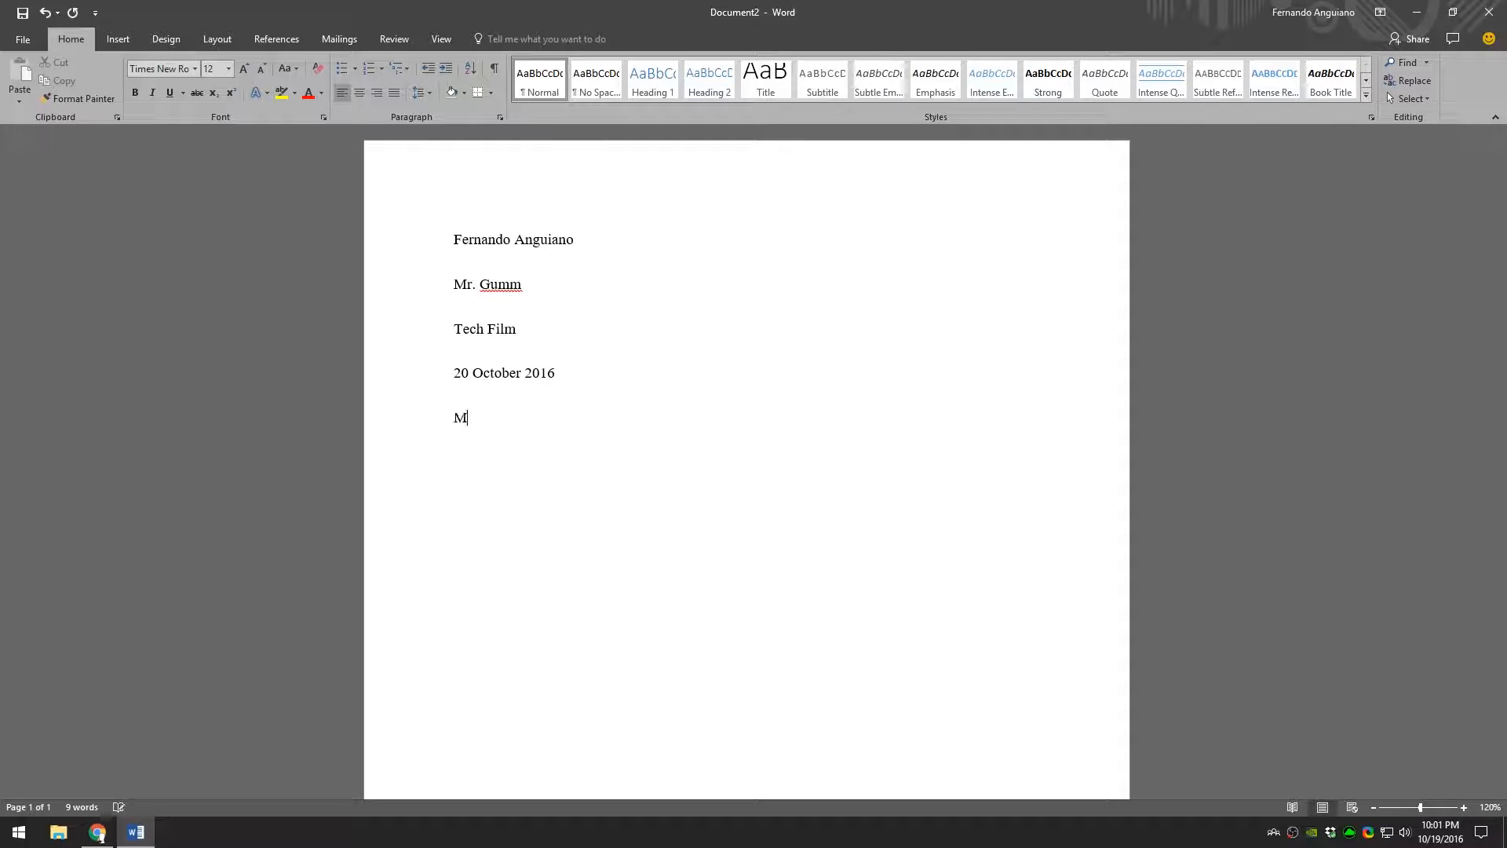
type("LA Format Video")
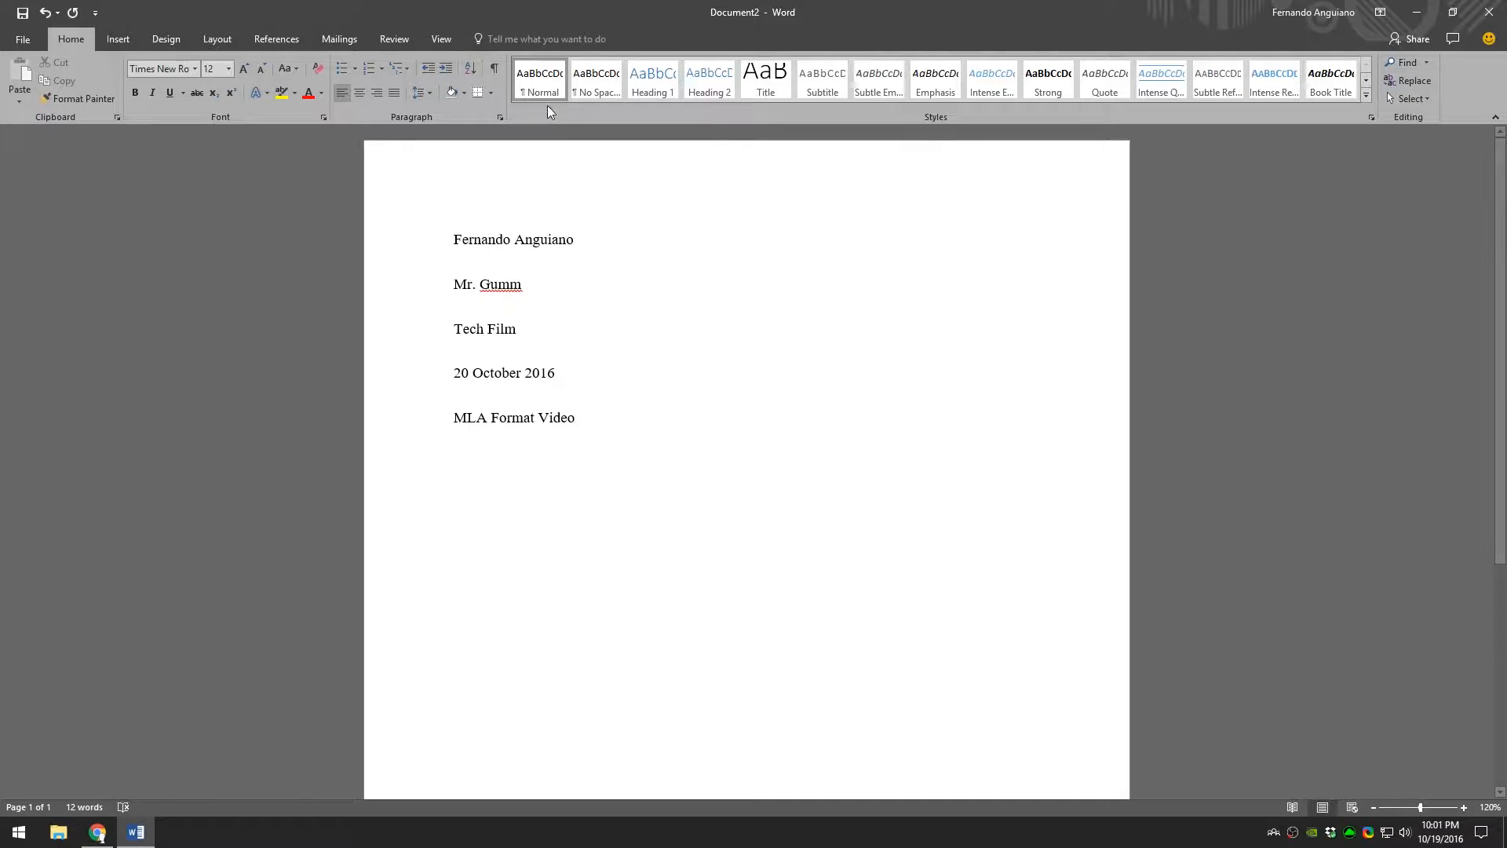
left_click(362, 94)
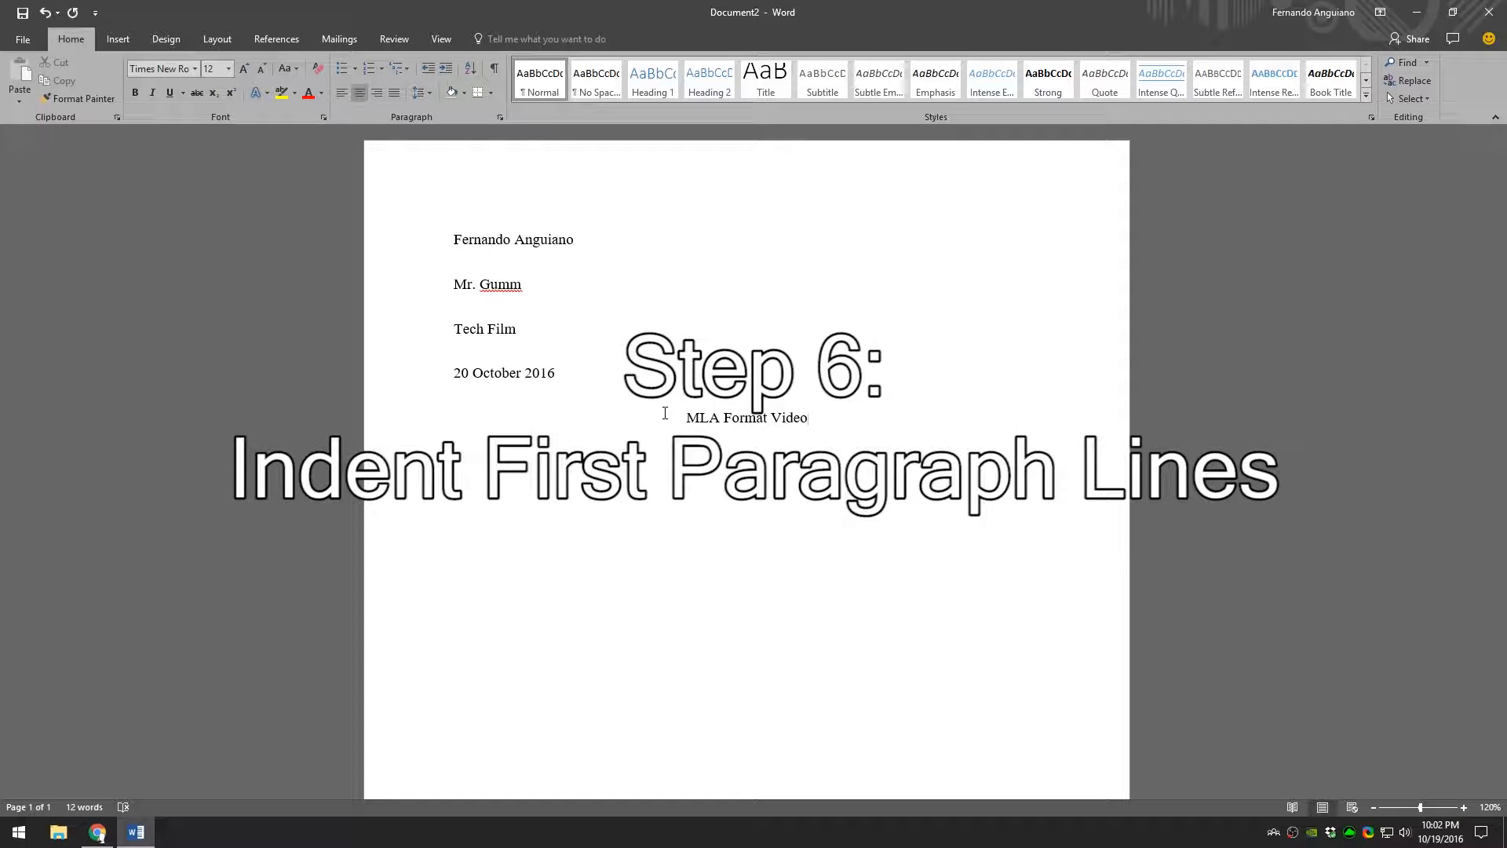
key("ctrl+l")
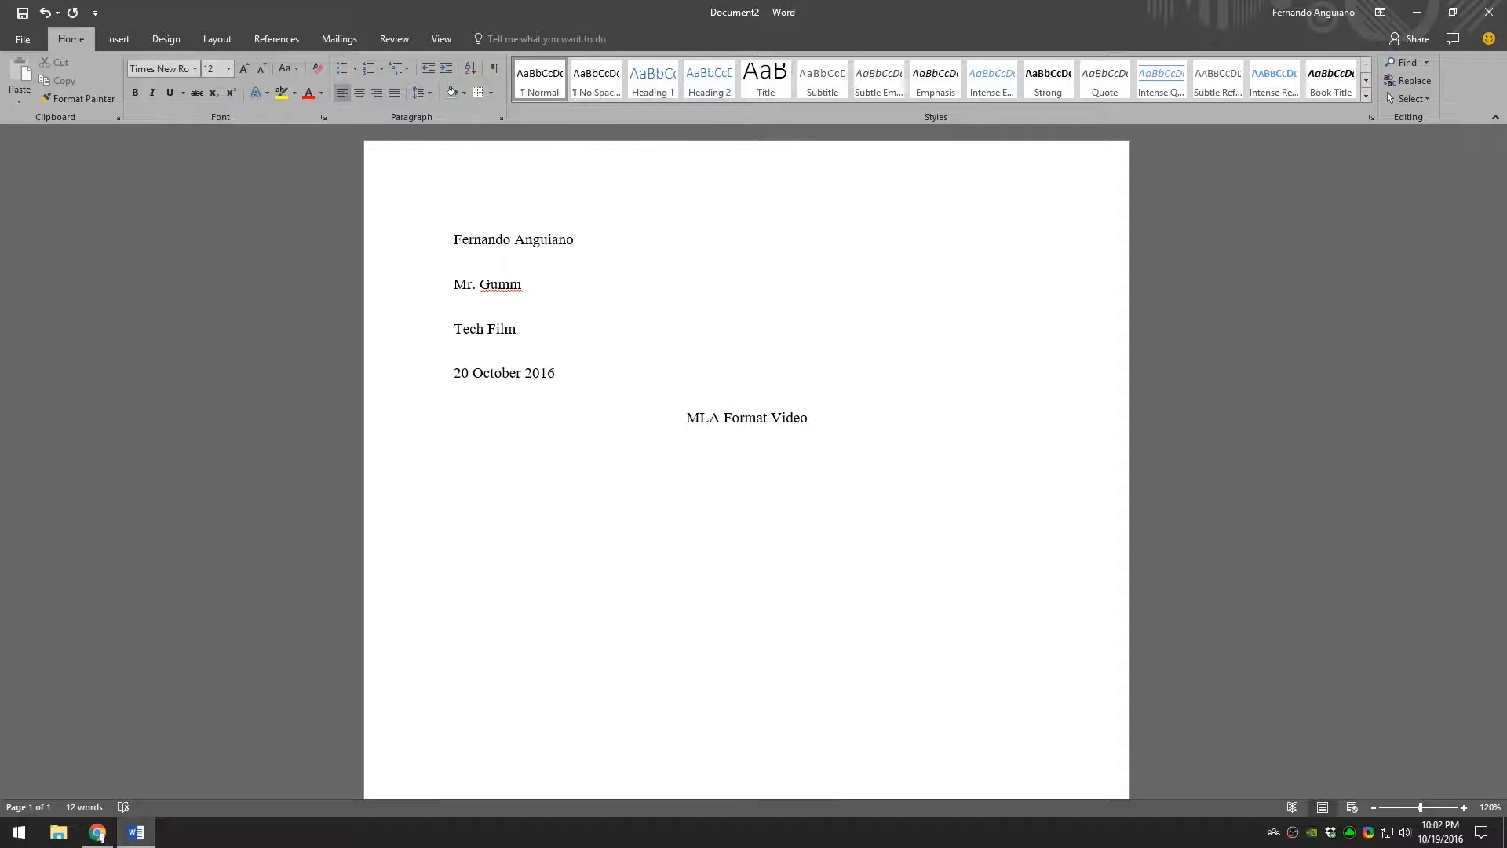
Add indented paragraphs 'This is a very informative video.' and 'This is a new paragraph.', then view the MLA example in Chrome.
key("Tab")
type("This is a very informative video.")
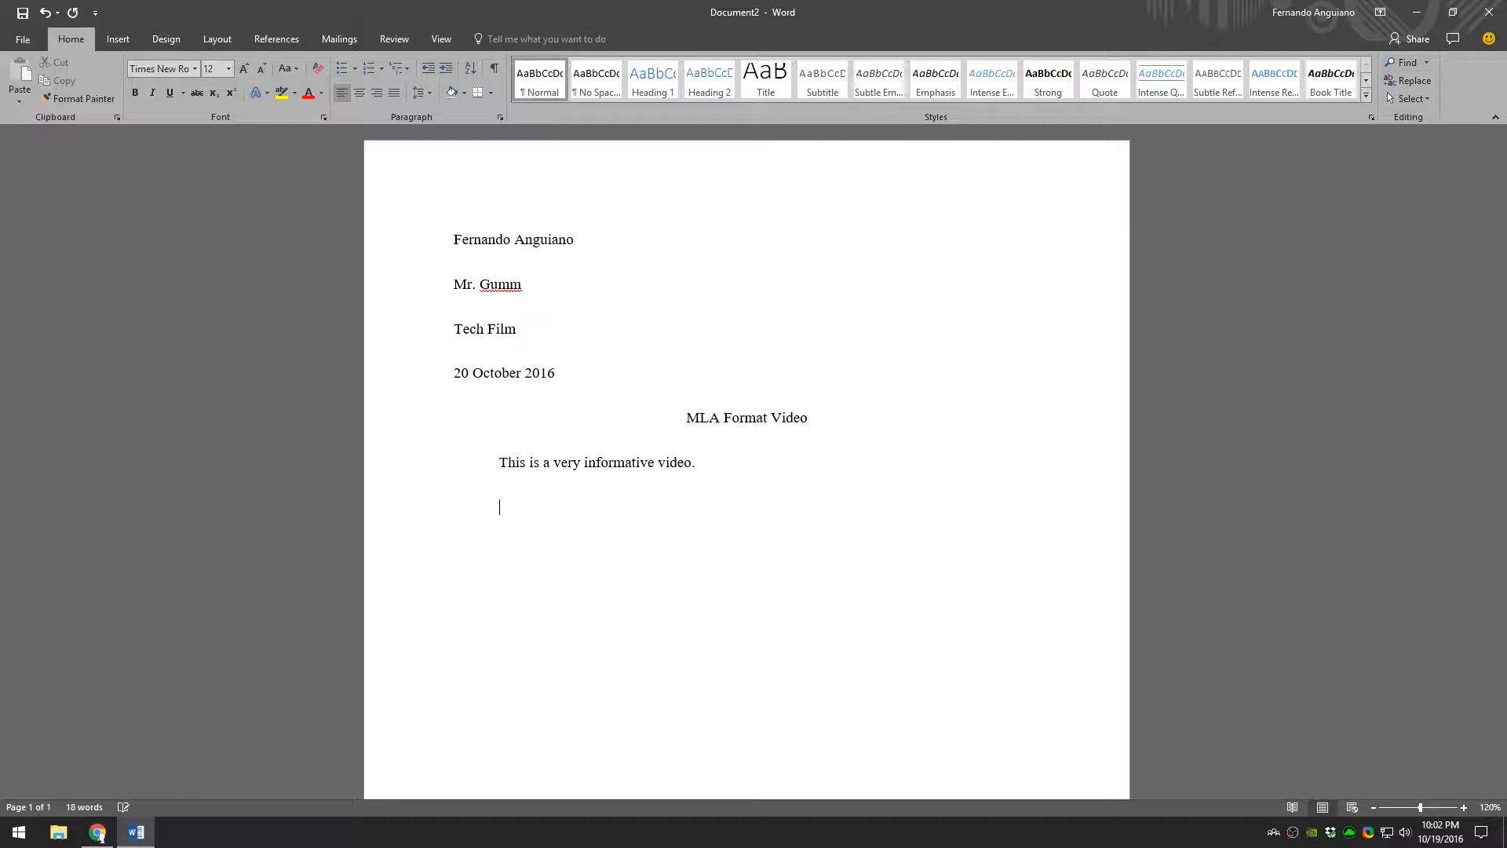
type("This is a new paragraph.")
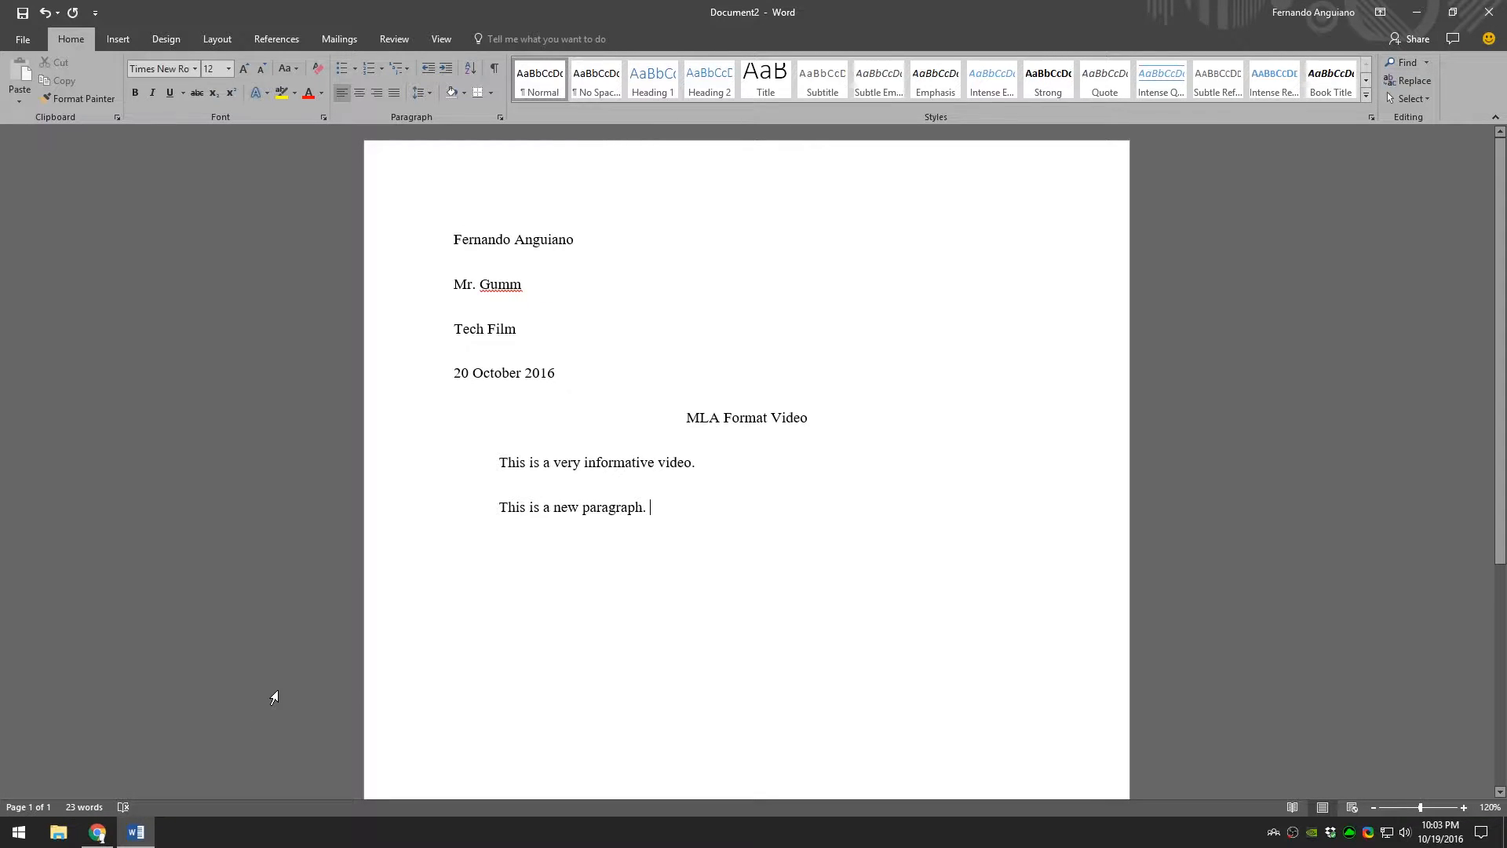
left_click(105, 836)
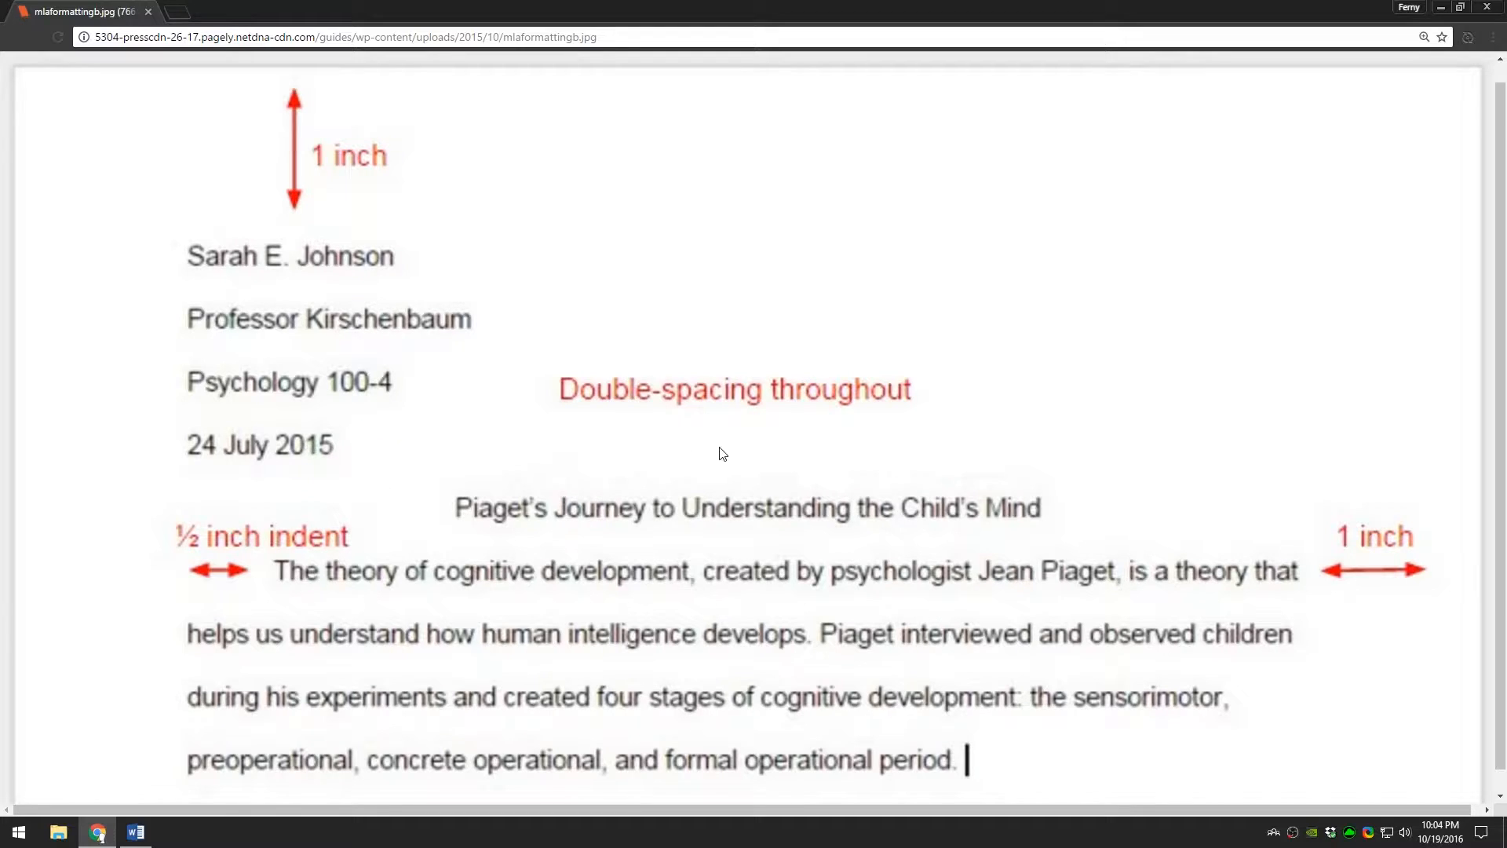
Switch from the Chrome MLA example back to the Word document.
left_click(135, 832)
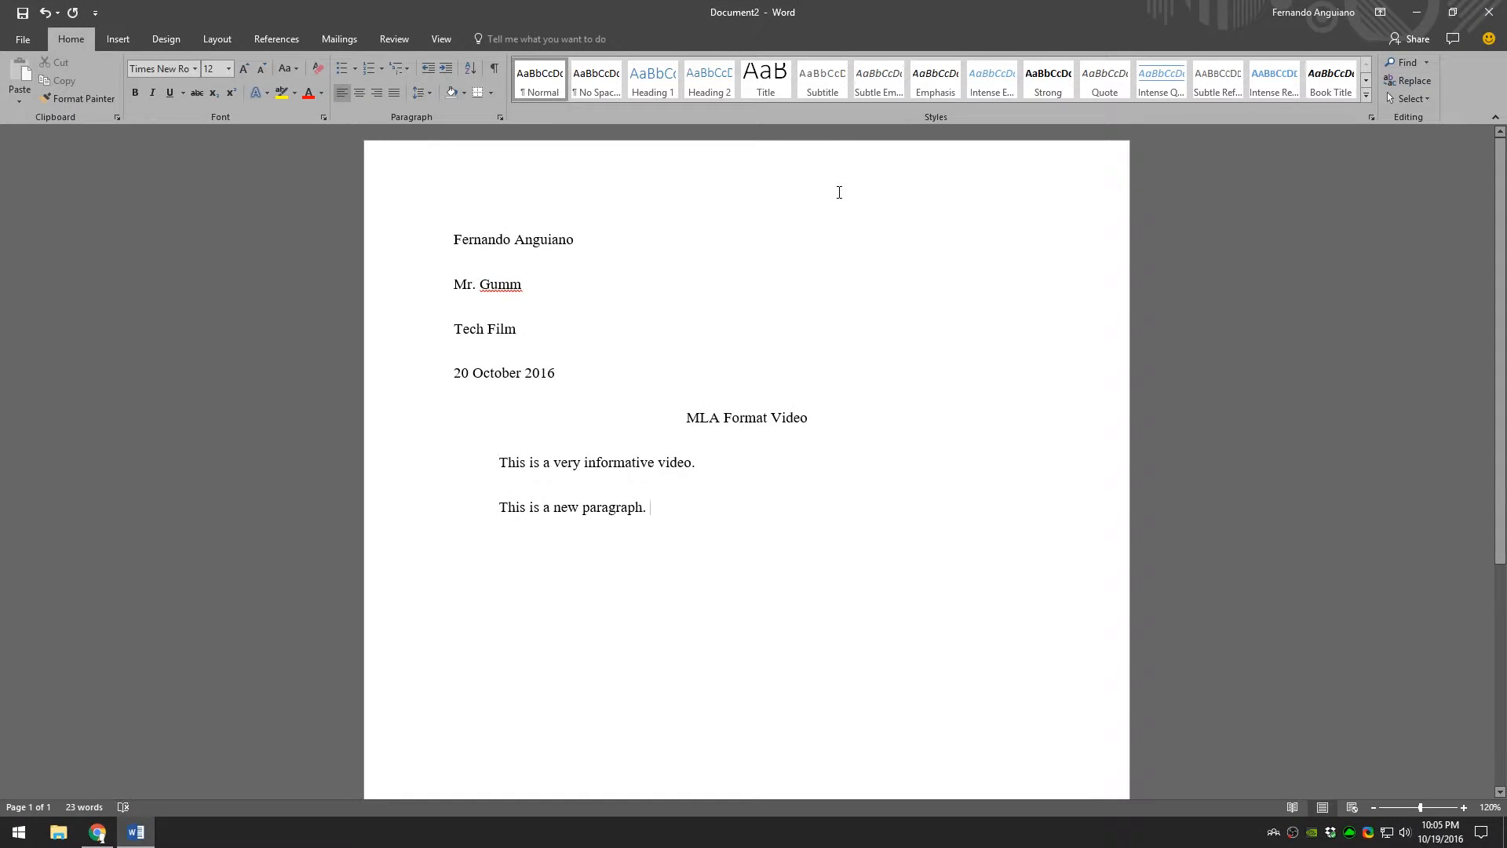
Insert a Plain Number 3 page number in the header, preceded by the student's surname.
double_click(796, 197)
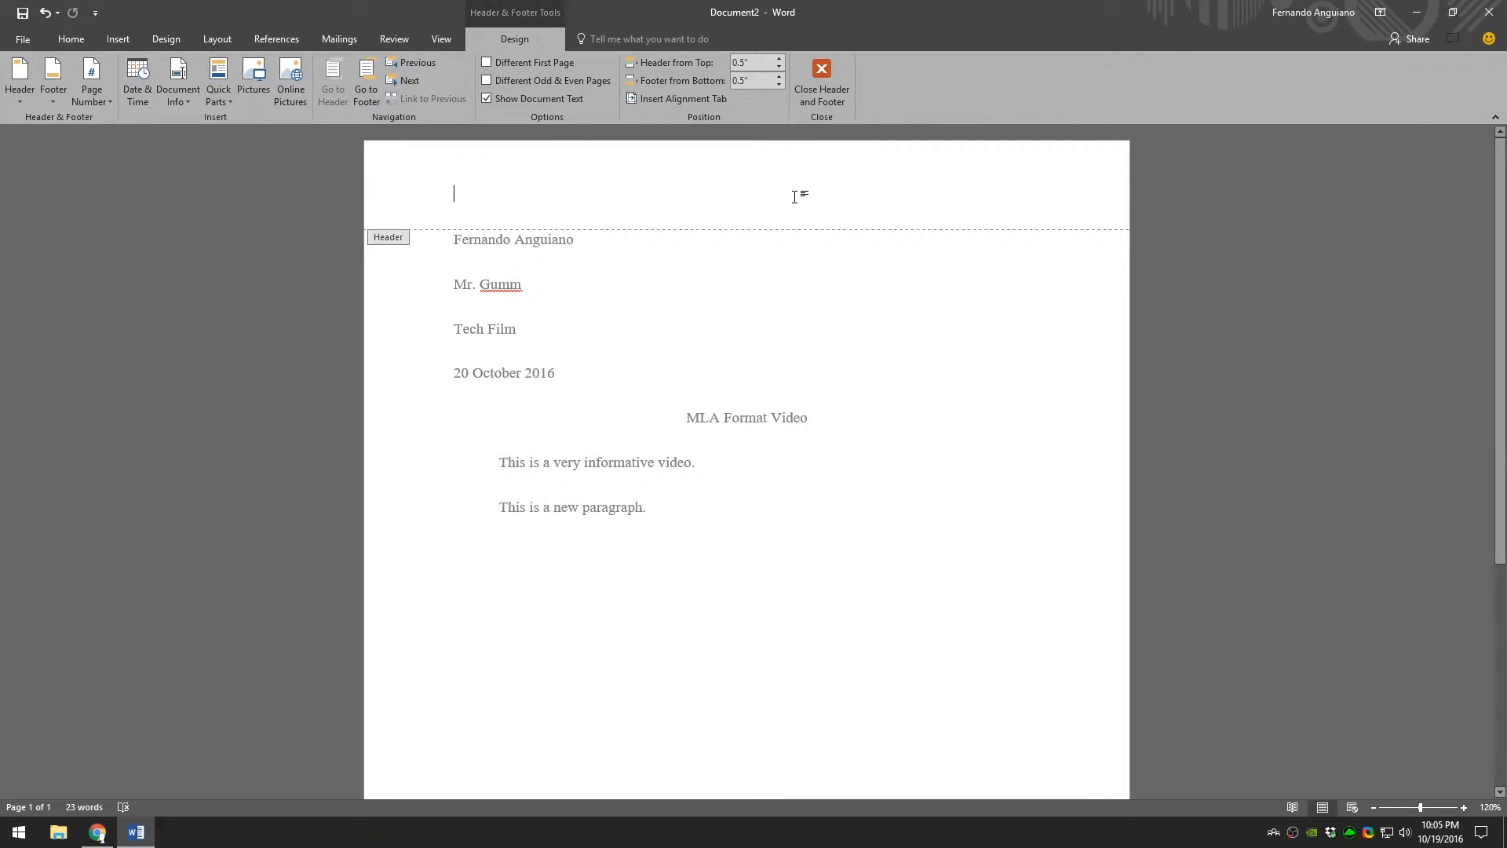
left_click(93, 95)
mouse_move(115, 121)
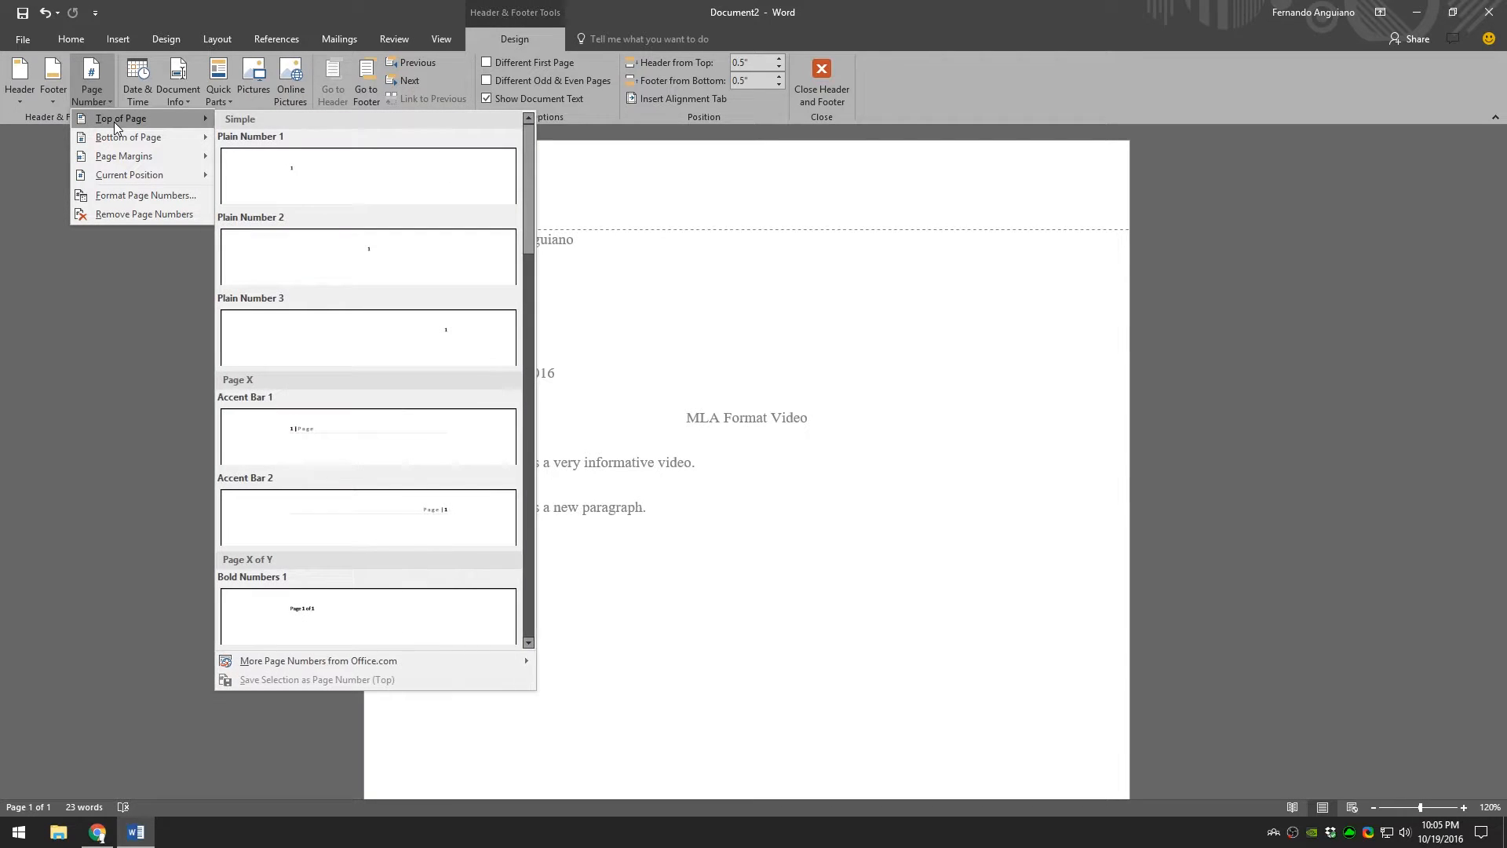
left_click(406, 343)
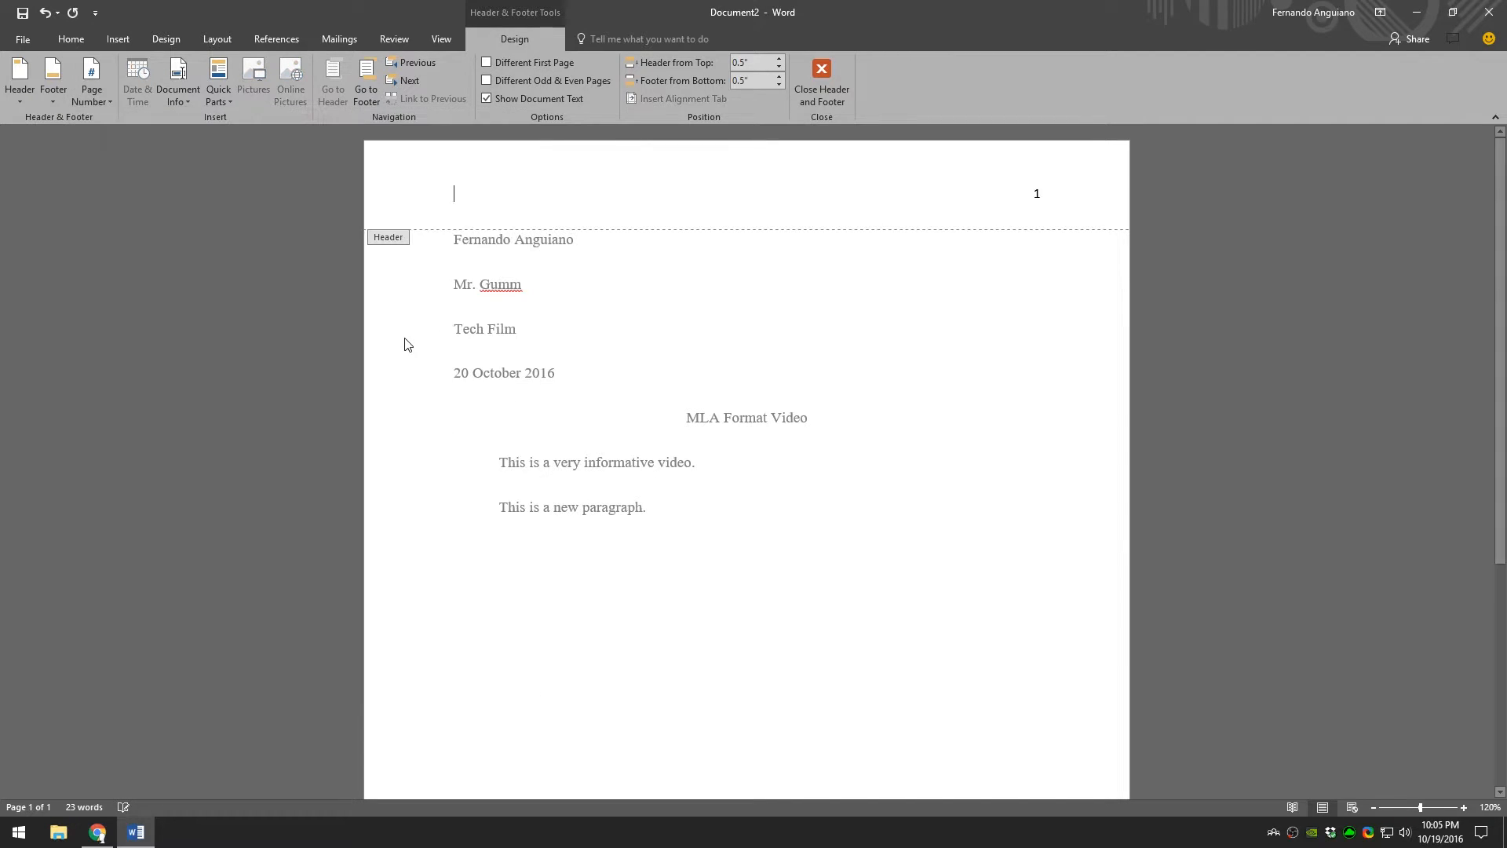
left_click(1037, 190)
type("Anguiano")
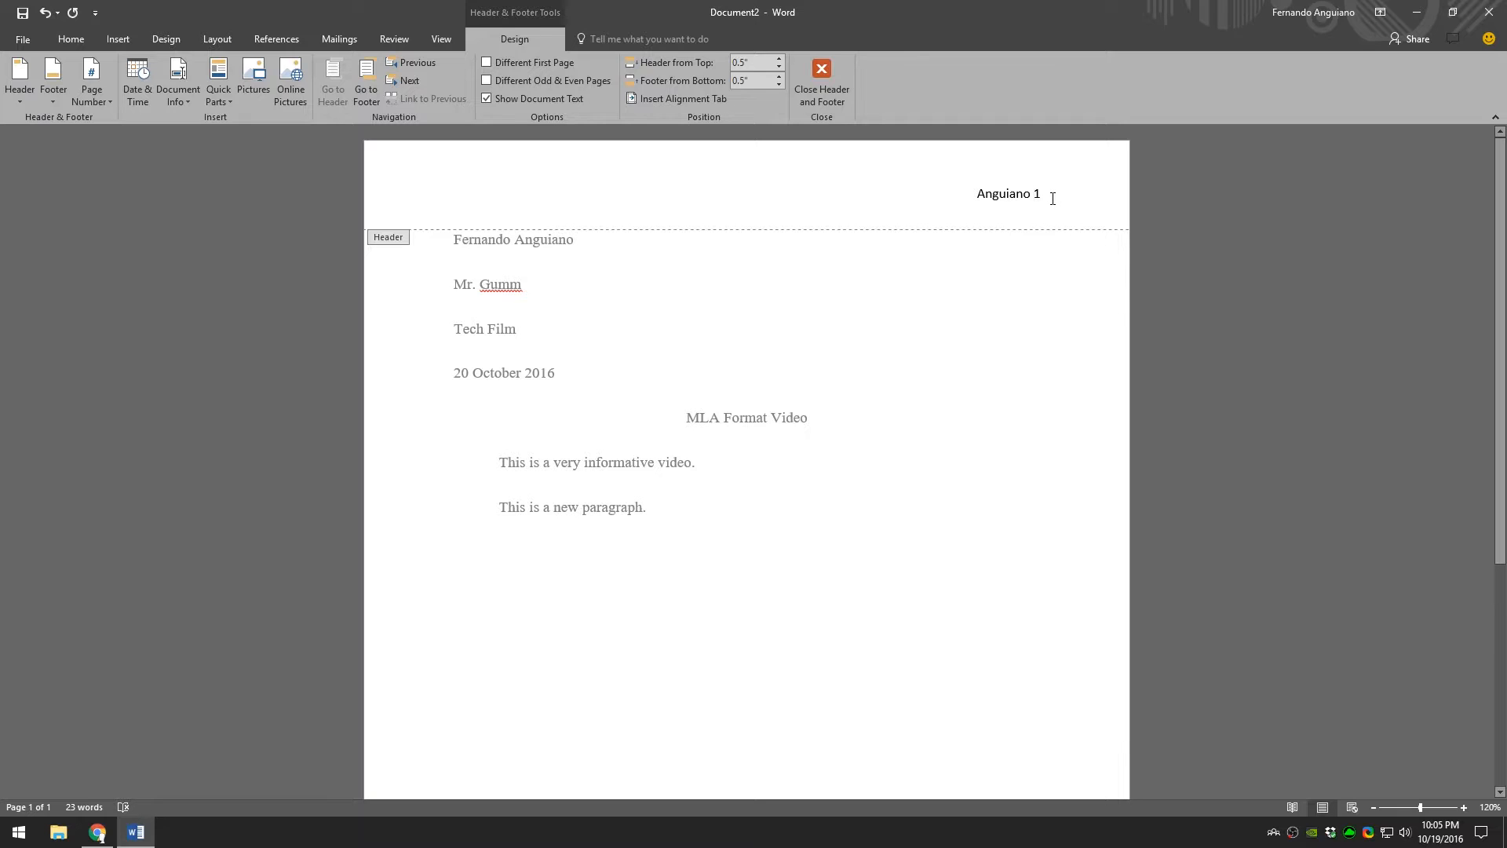
left_click(846, 91)
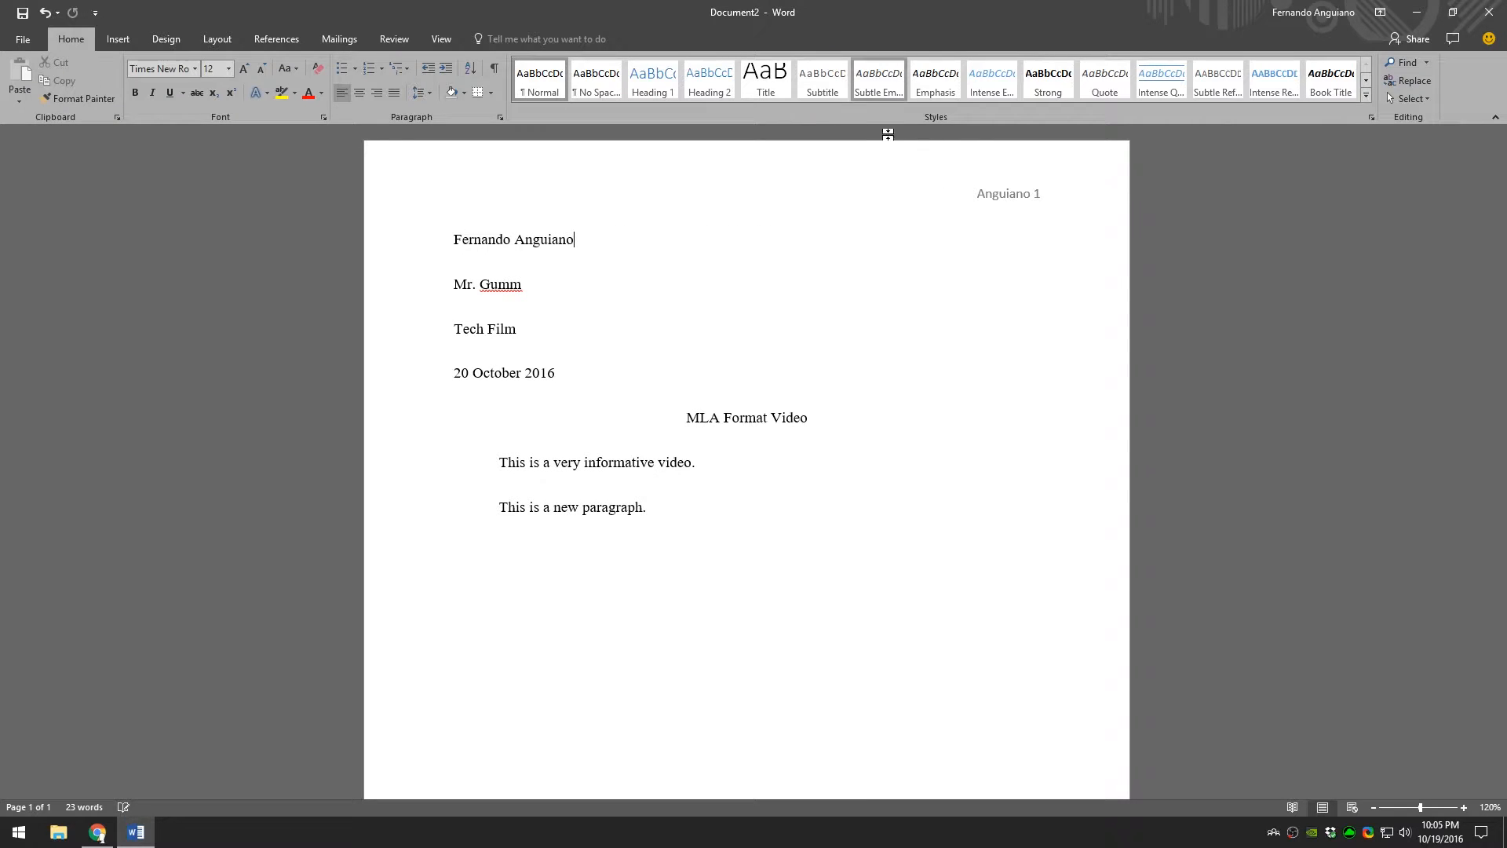
Insert a page break and check that page 2's header shows the surname with 2.
scroll(1026, 192, "down", 3)
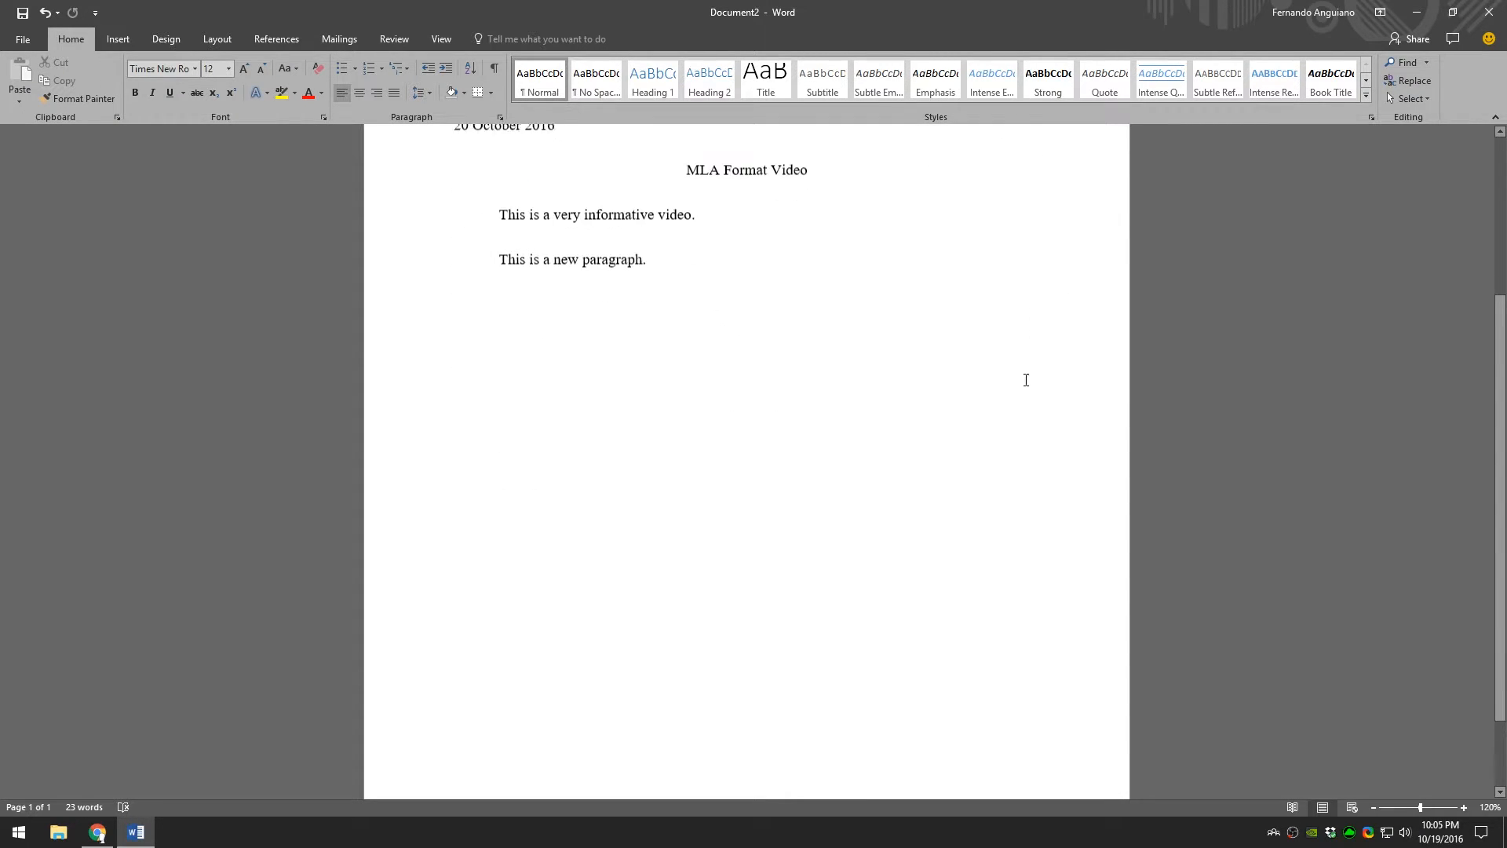
key("ctrl+Return")
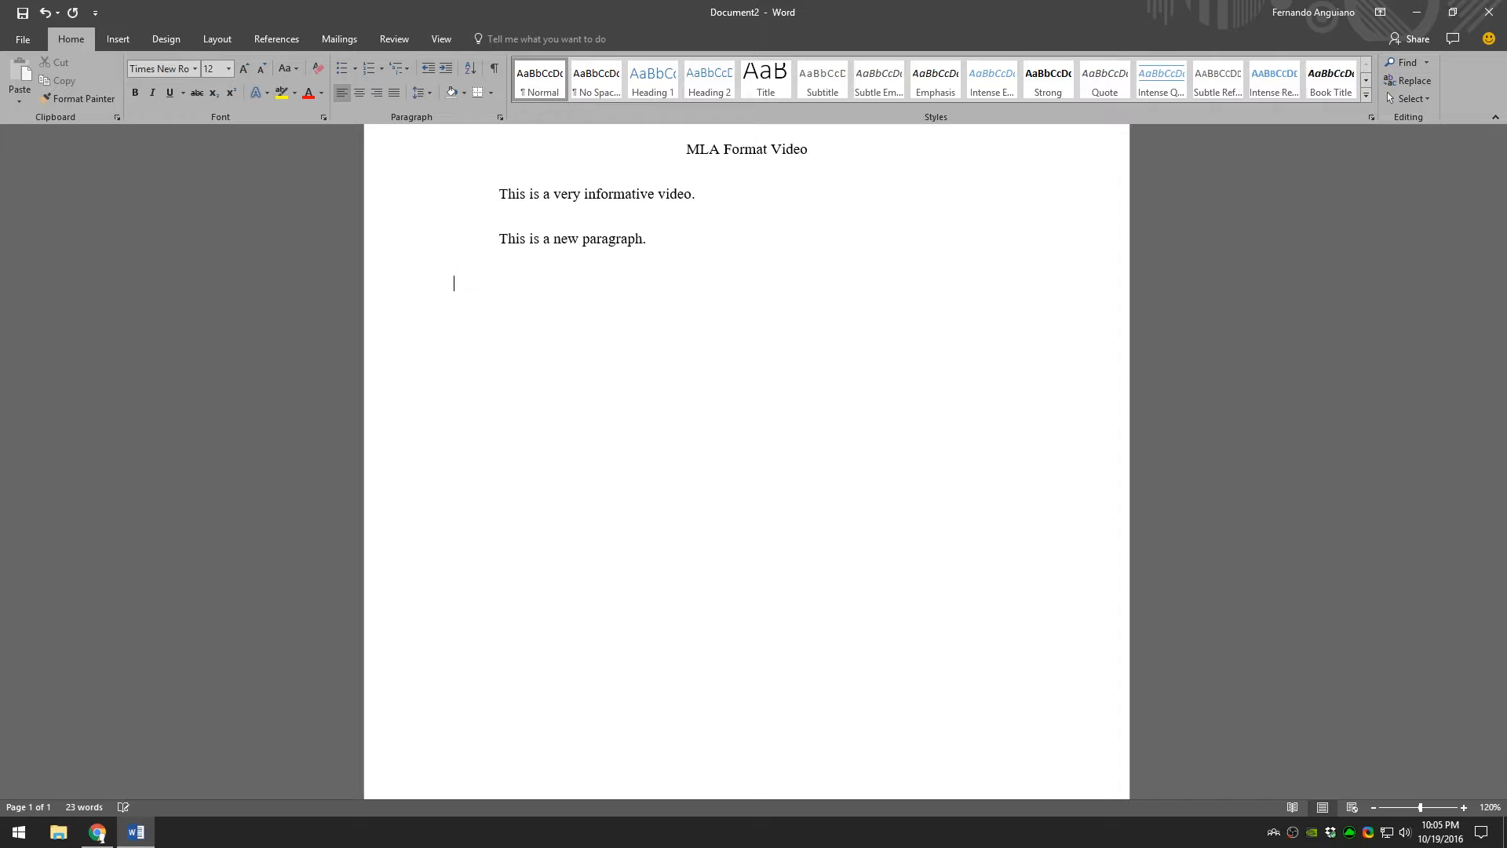
scroll(1076, 511, "down", 3)
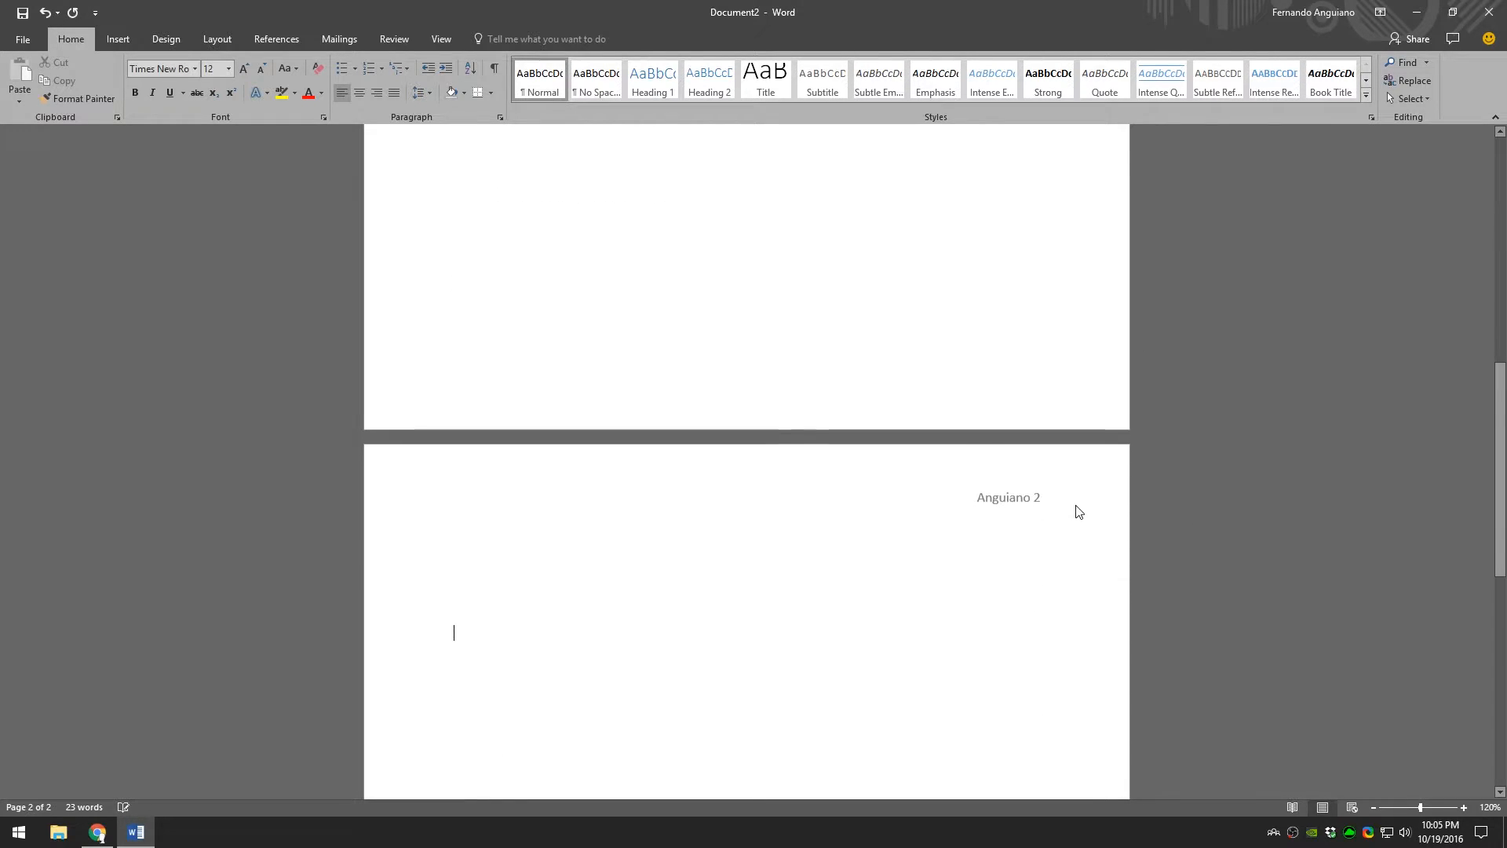
scroll(1030, 404, "down", 1)
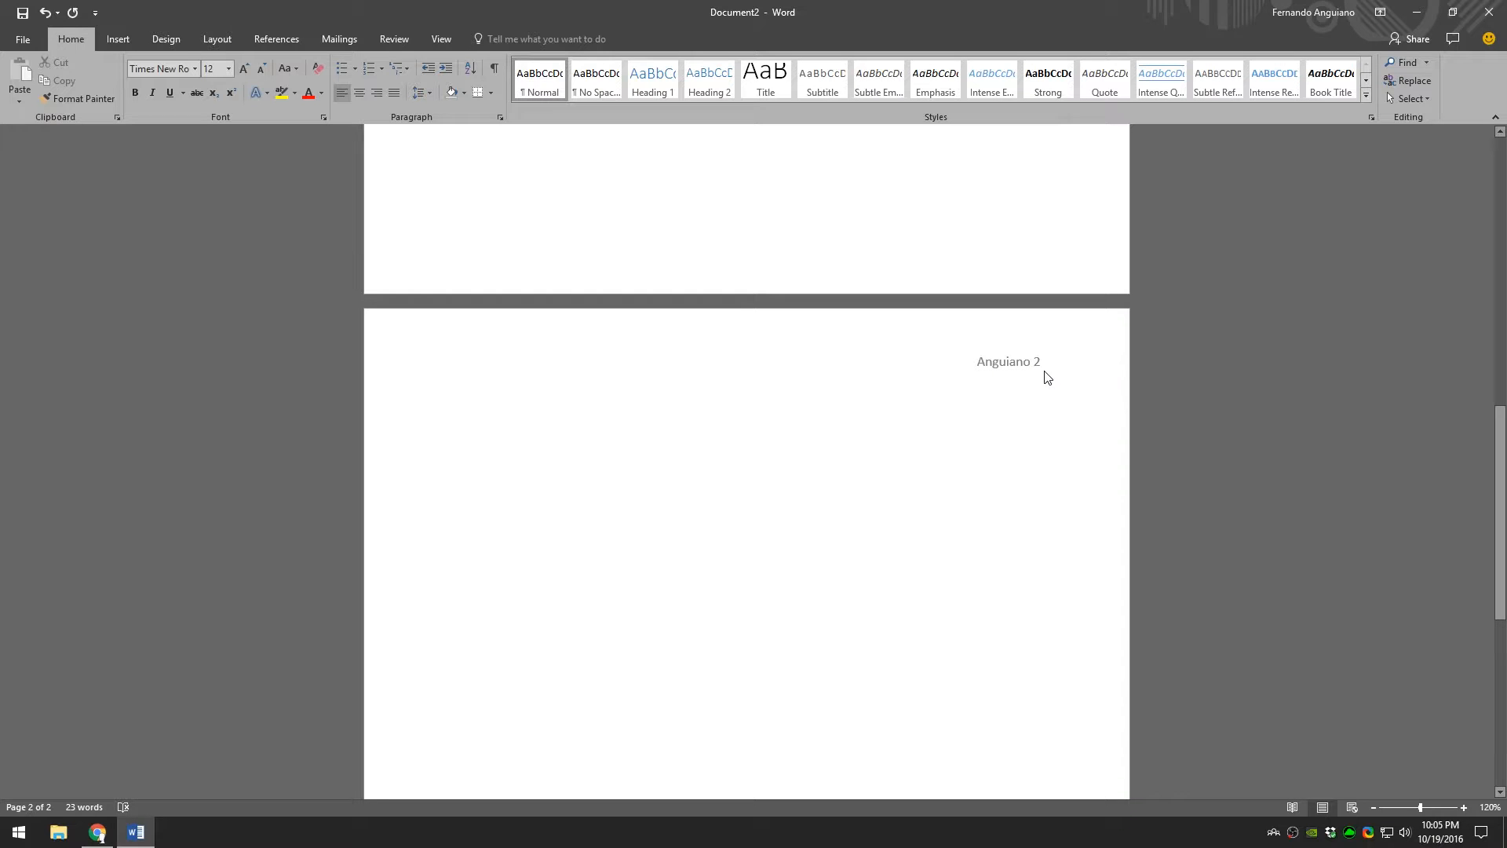
scroll(874, 438, "up", 10)
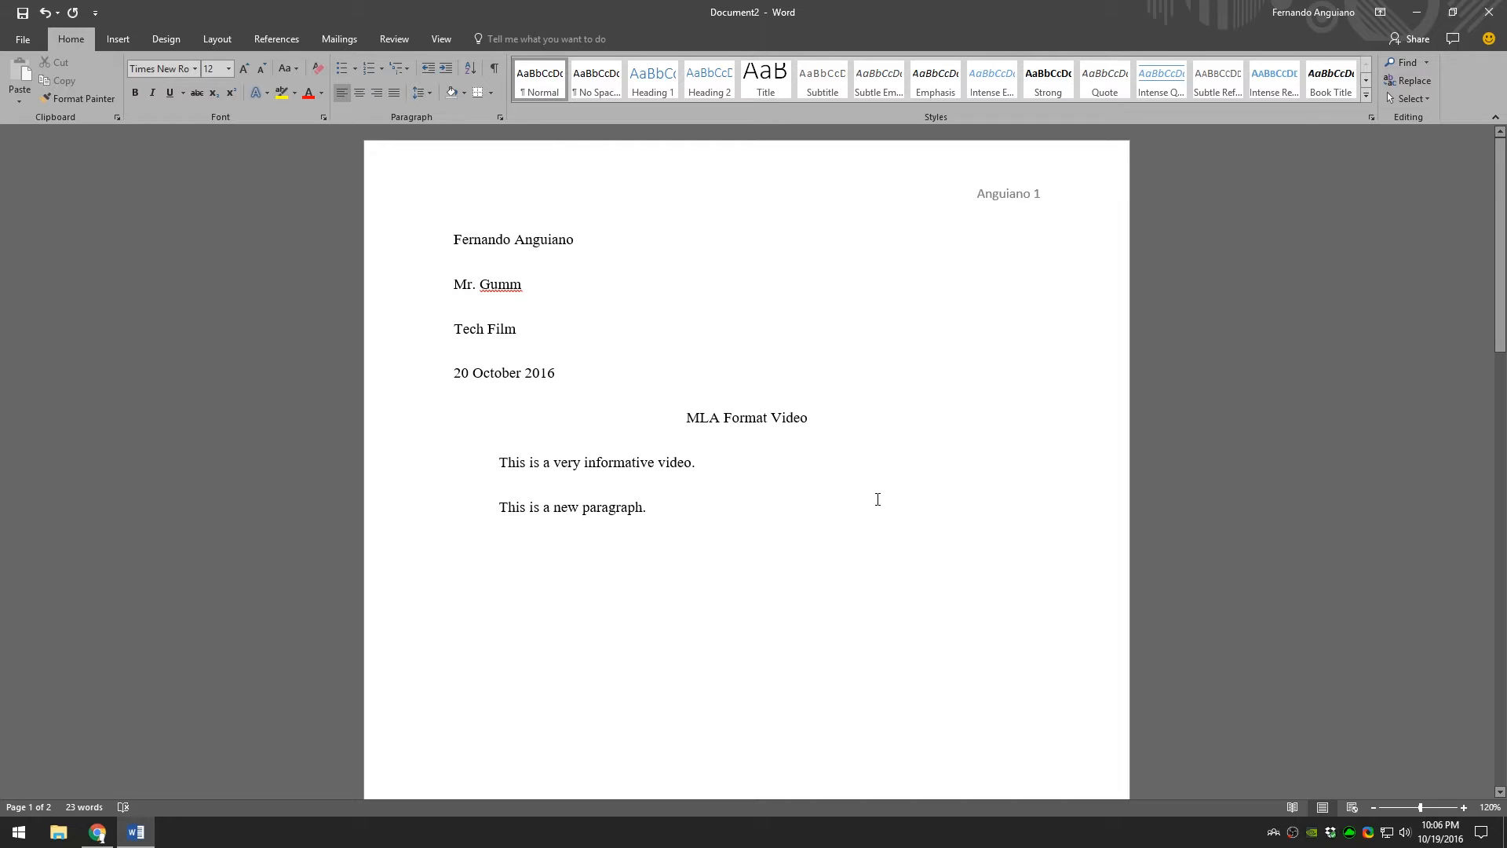
scroll(1009, 536, "down", 2)
scroll(1006, 531, "up", 2)
scroll(717, 515, "down", 5)
scroll(892, 539, "up", 5)
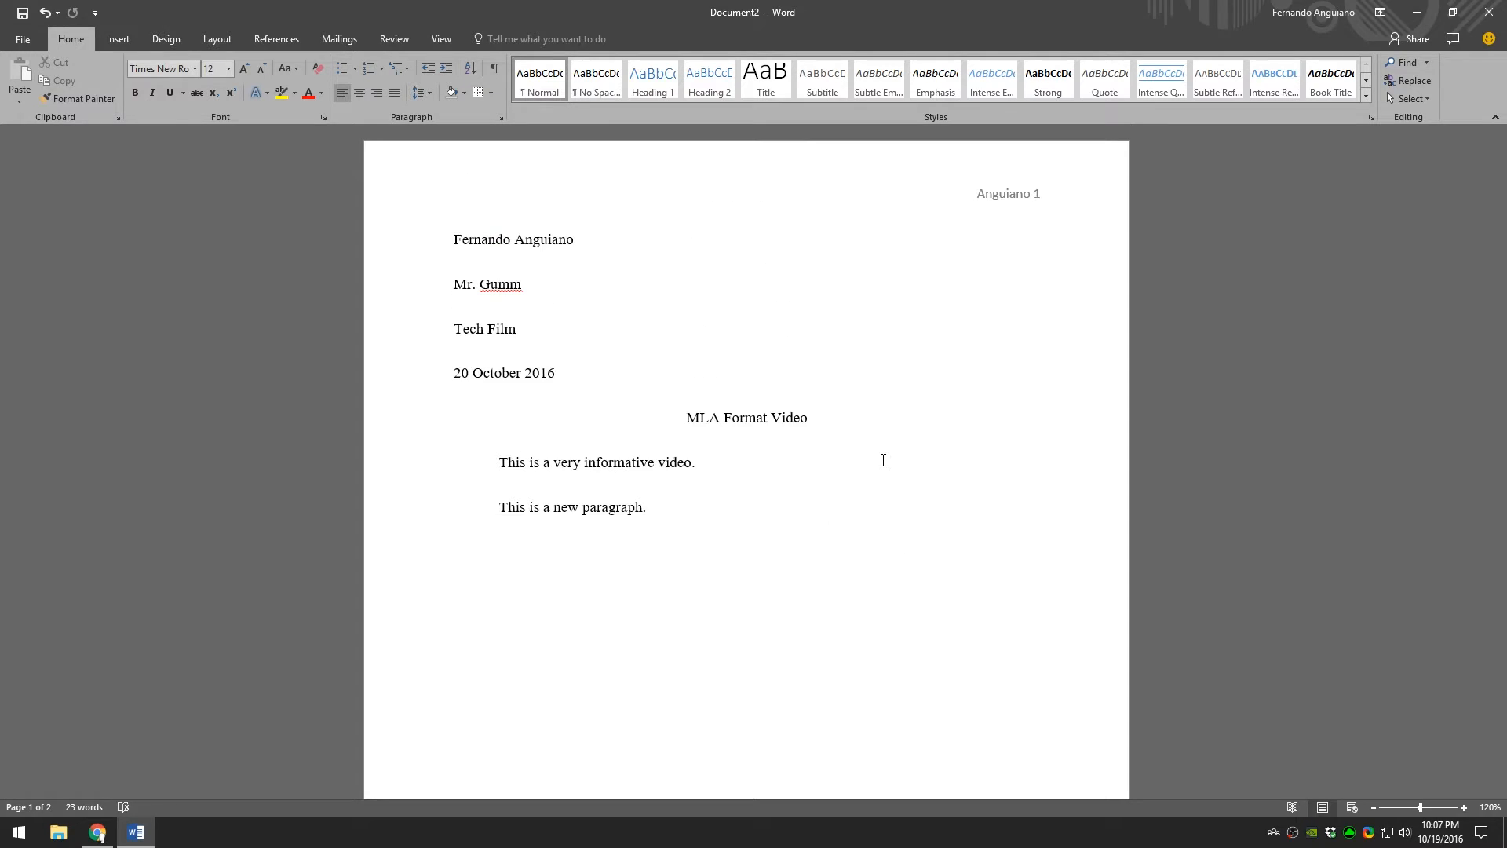